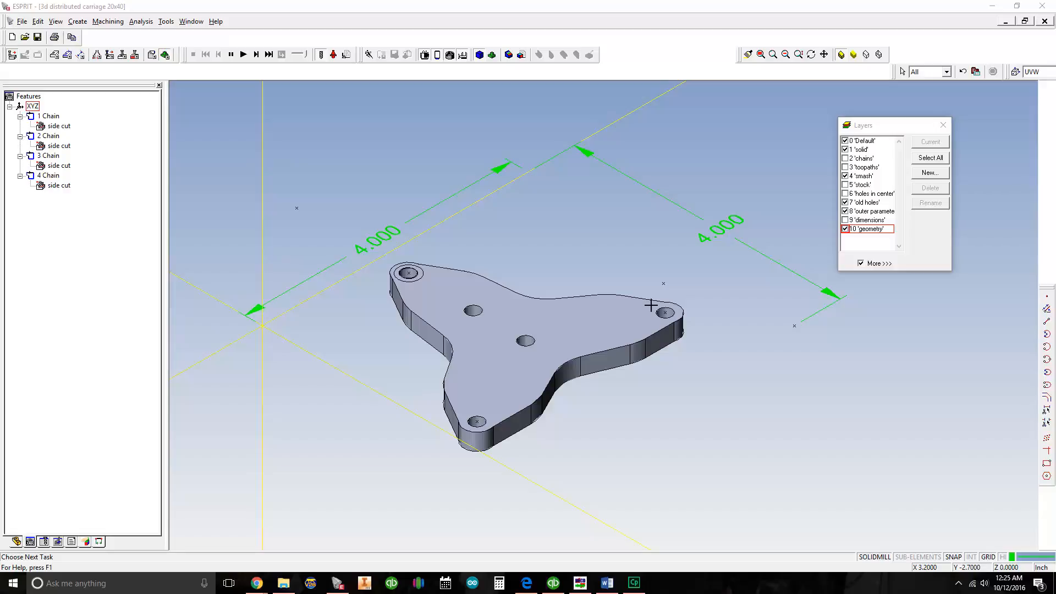
Run the machining simulation without any stock defined and stop it
click(243, 55)
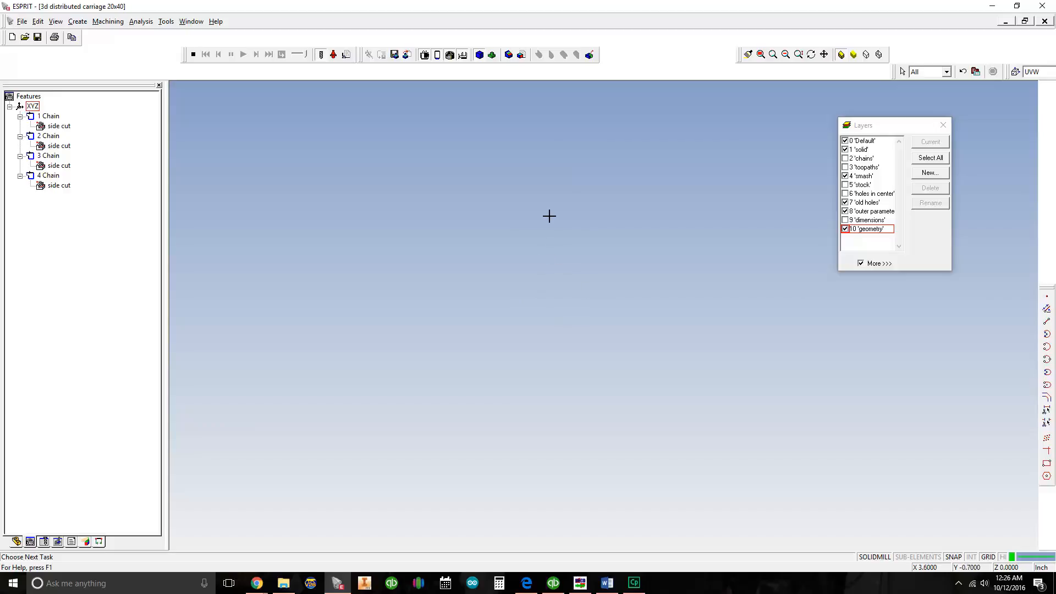
click(192, 55)
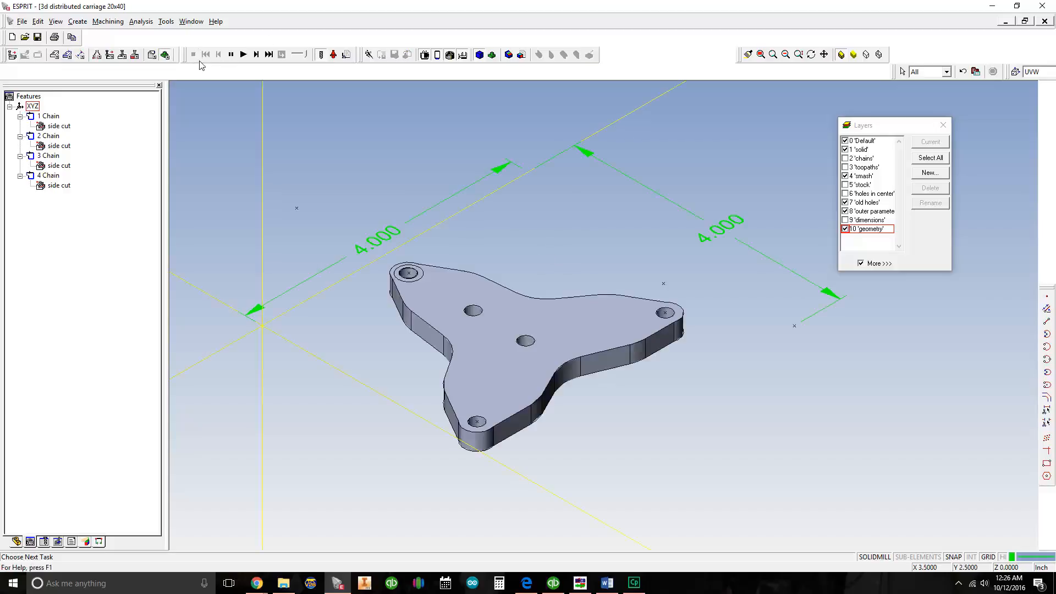
Make the 'stock' layer visible so the square plate appears around the carriage part
middle_drag(614, 244, 568, 274)
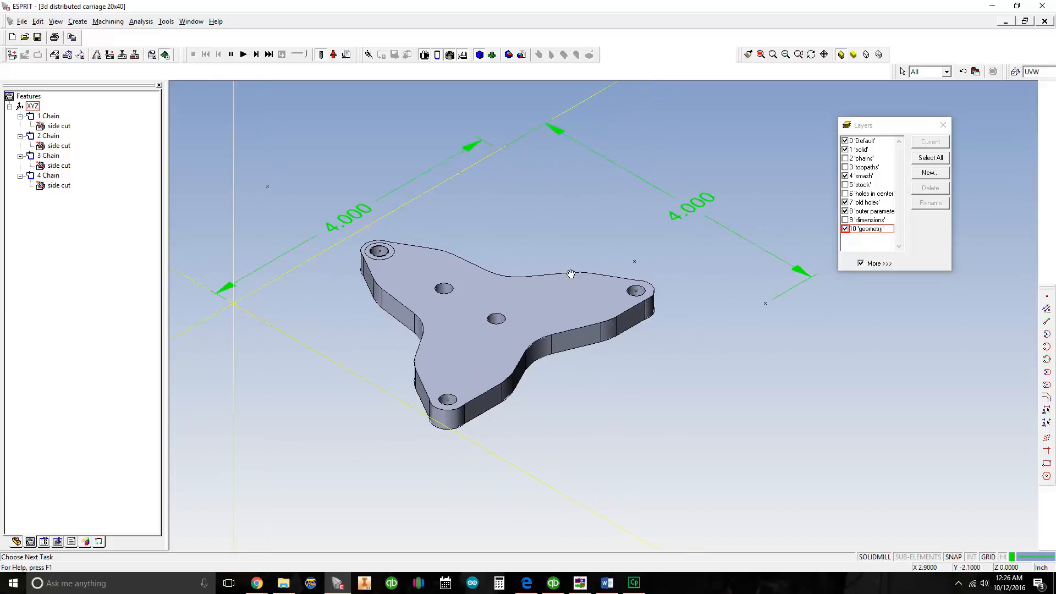
click(844, 185)
middle_drag(568, 226, 610, 229)
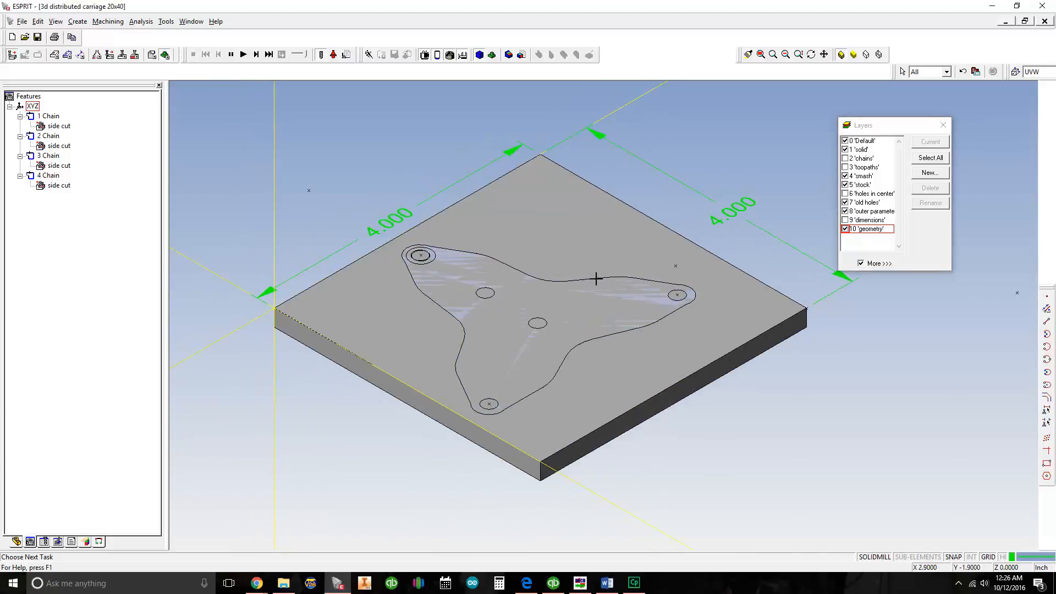
middle_drag(547, 277, 479, 259)
scroll(553, 255, down, 1)
middle_drag(599, 231, 560, 242)
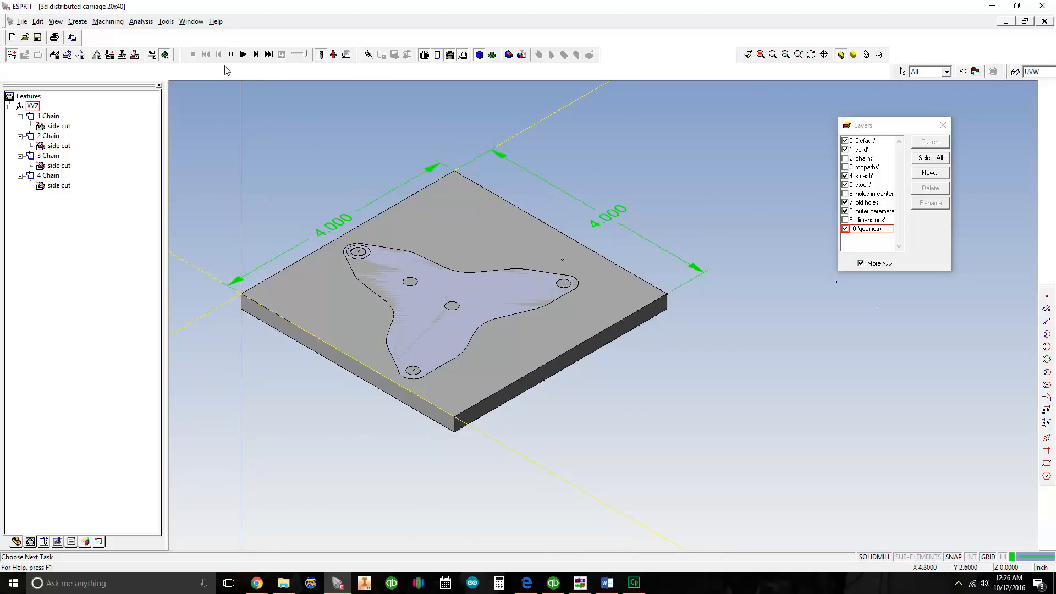
Open the simulation parameters and set the definition type to Stock, created from Solid
click(167, 57)
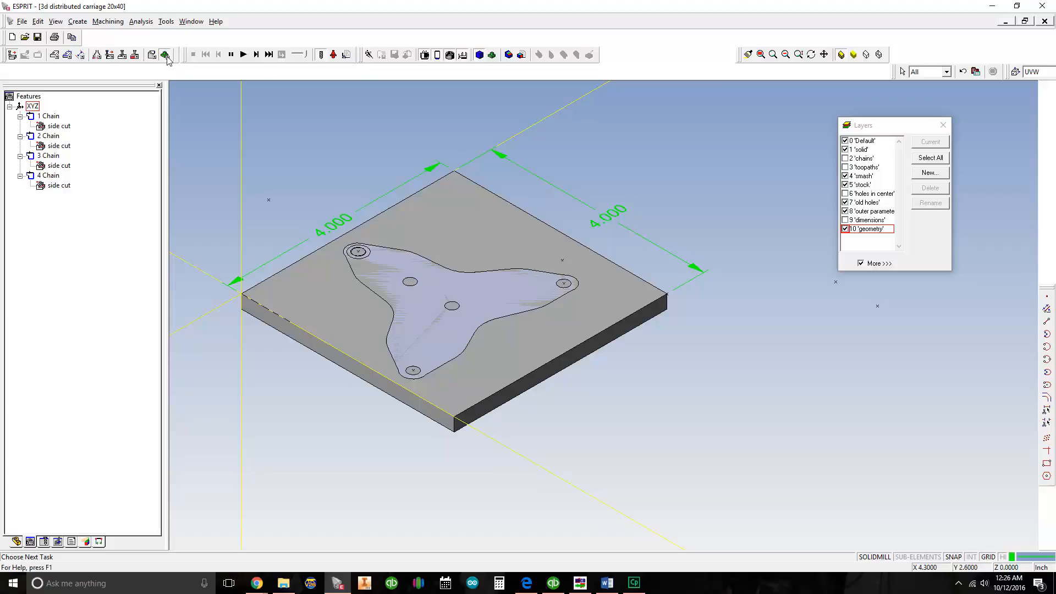
click(347, 55)
drag(840, 155, 513, 153)
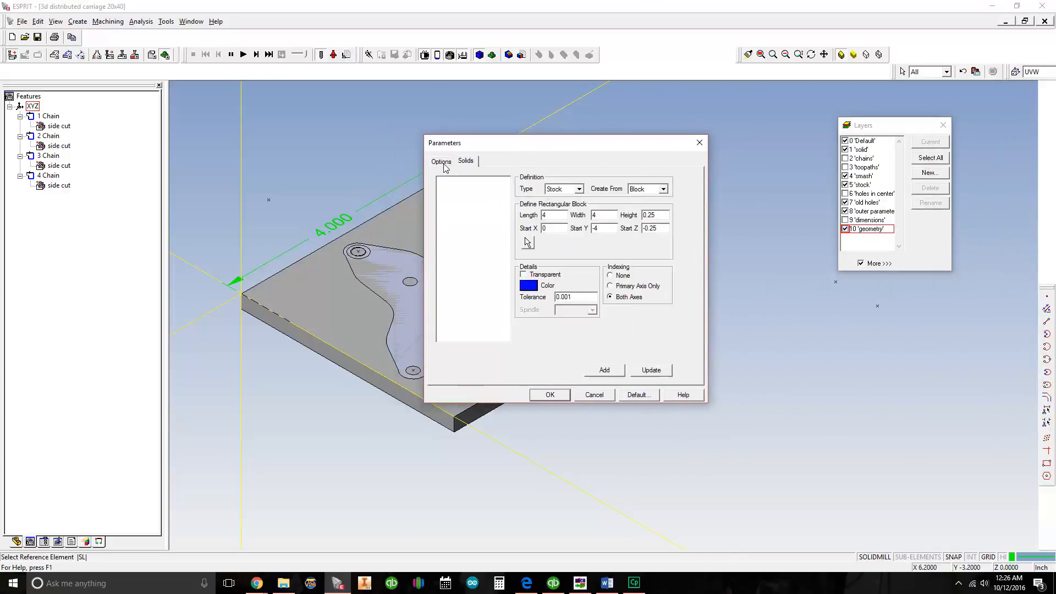
click(564, 190)
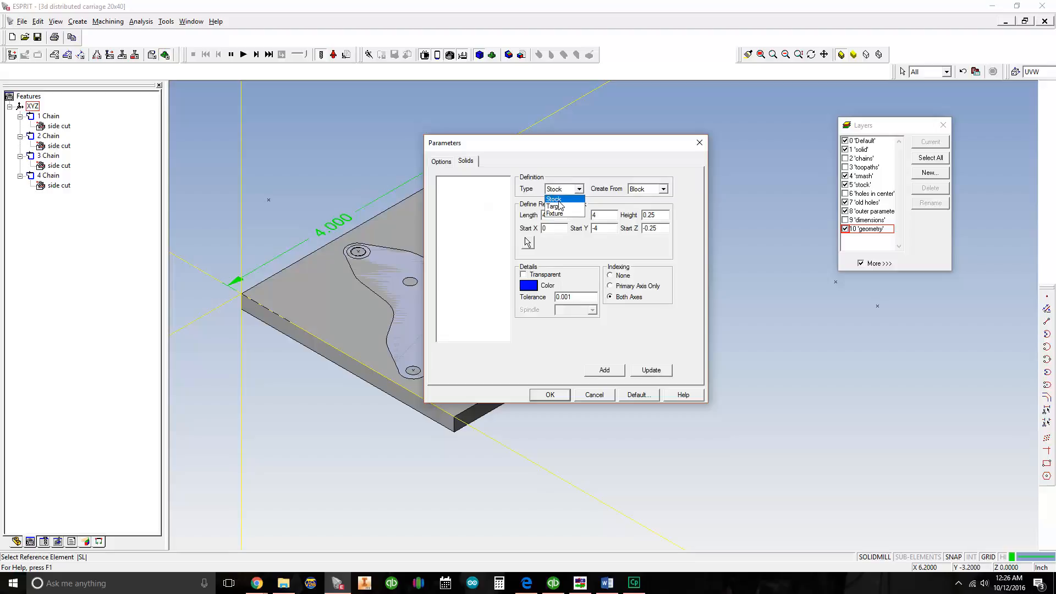
click(559, 200)
click(646, 190)
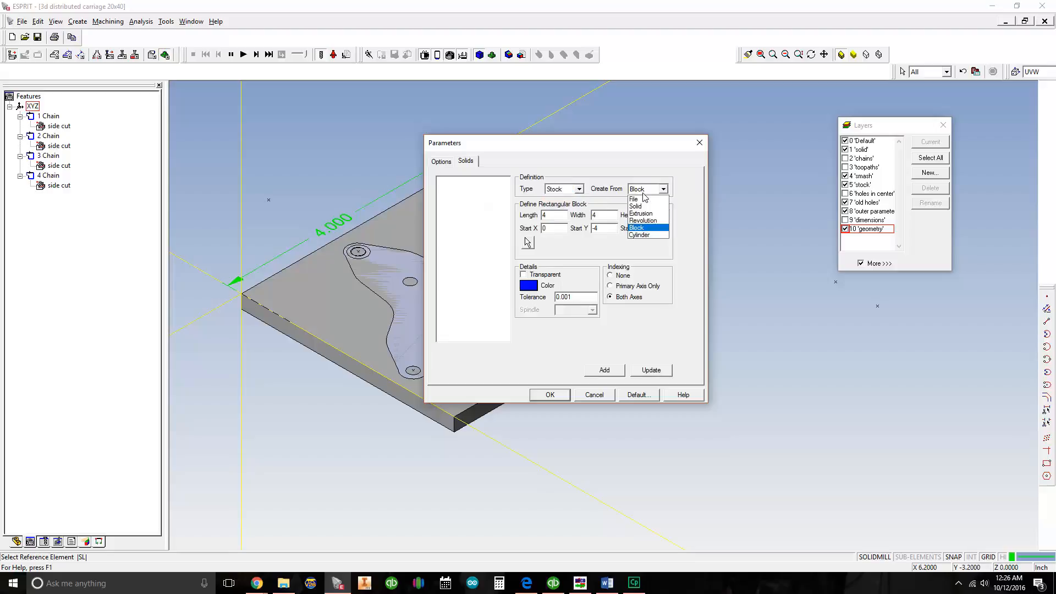
click(642, 206)
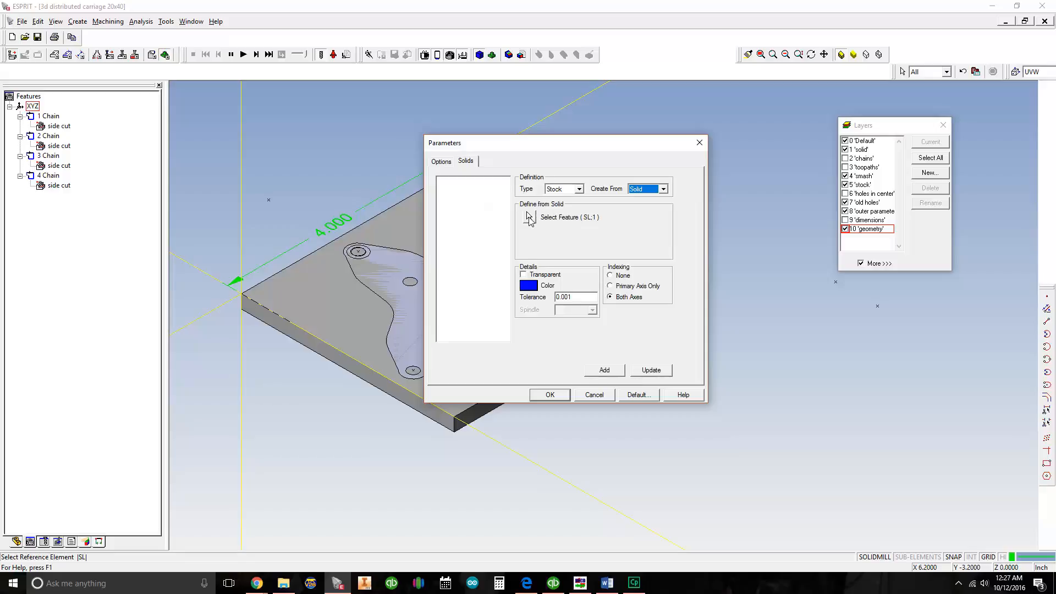
Select the square plate solid as the simulation stock, add it to the list and accept the parameters
click(530, 220)
drag(539, 151, 723, 160)
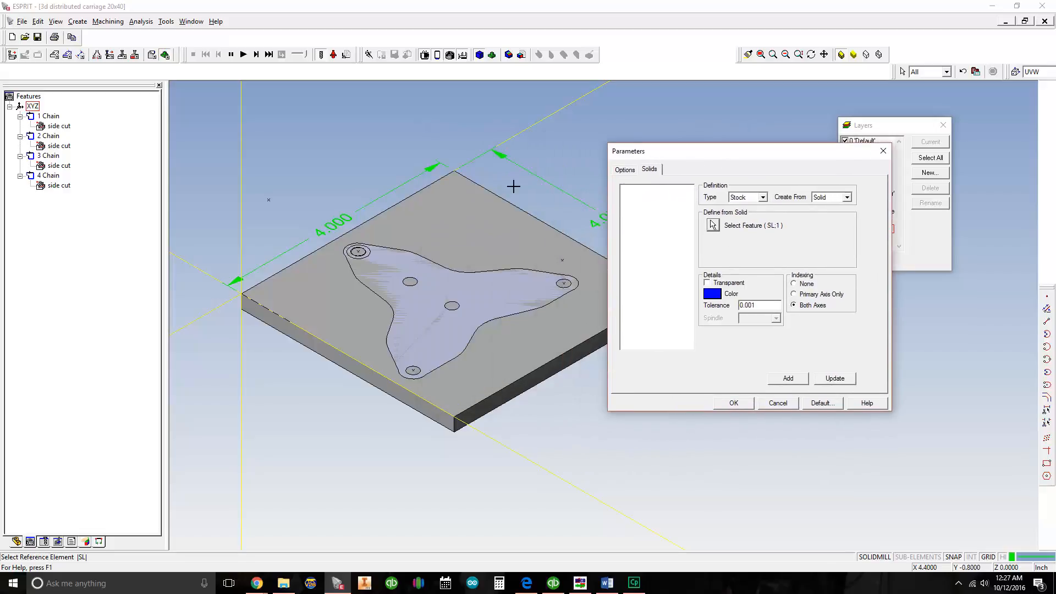
click(476, 235)
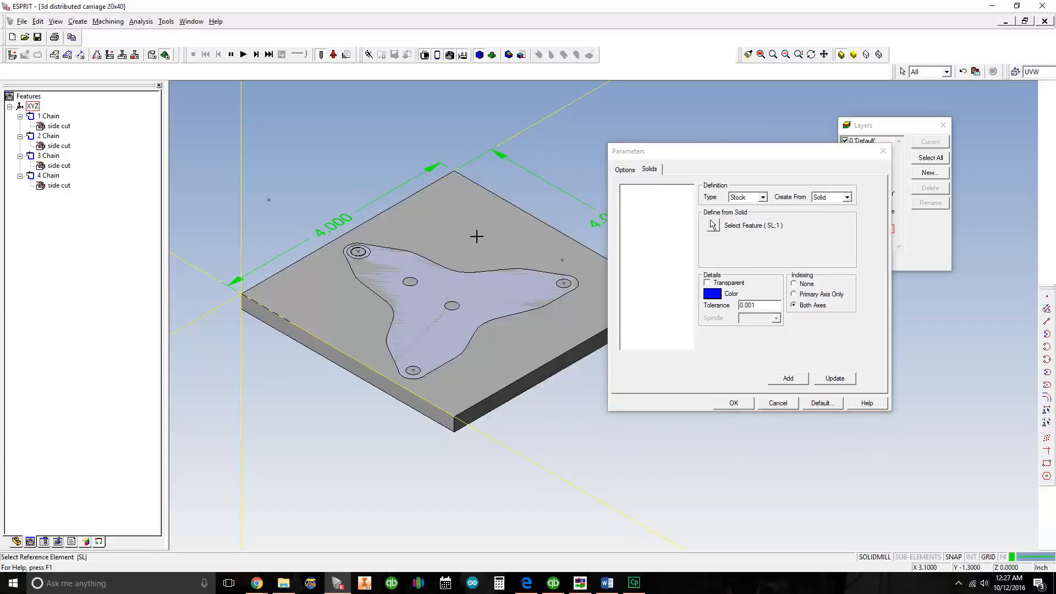
click(788, 379)
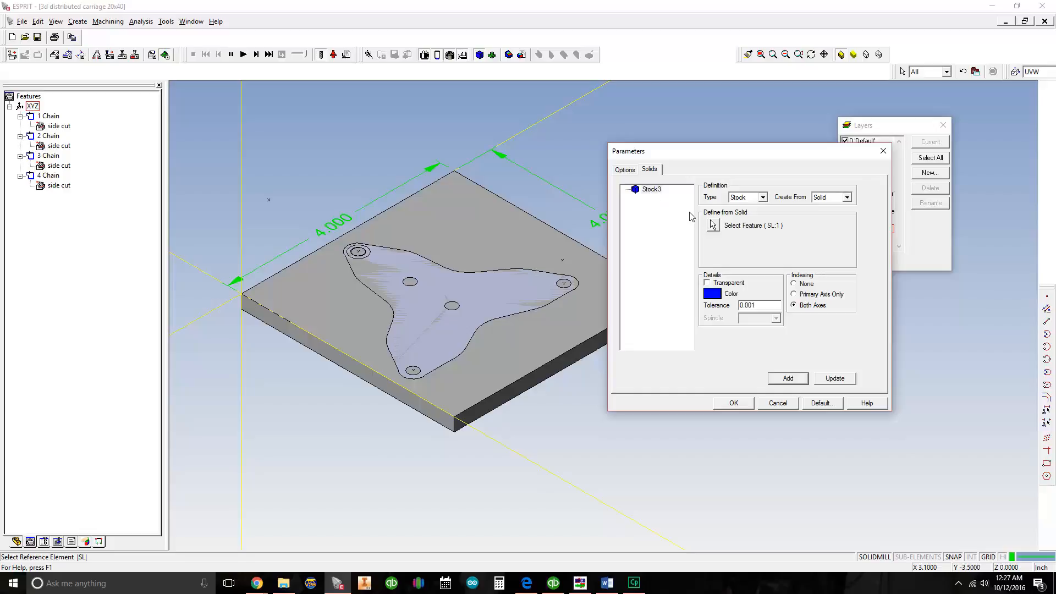
click(740, 403)
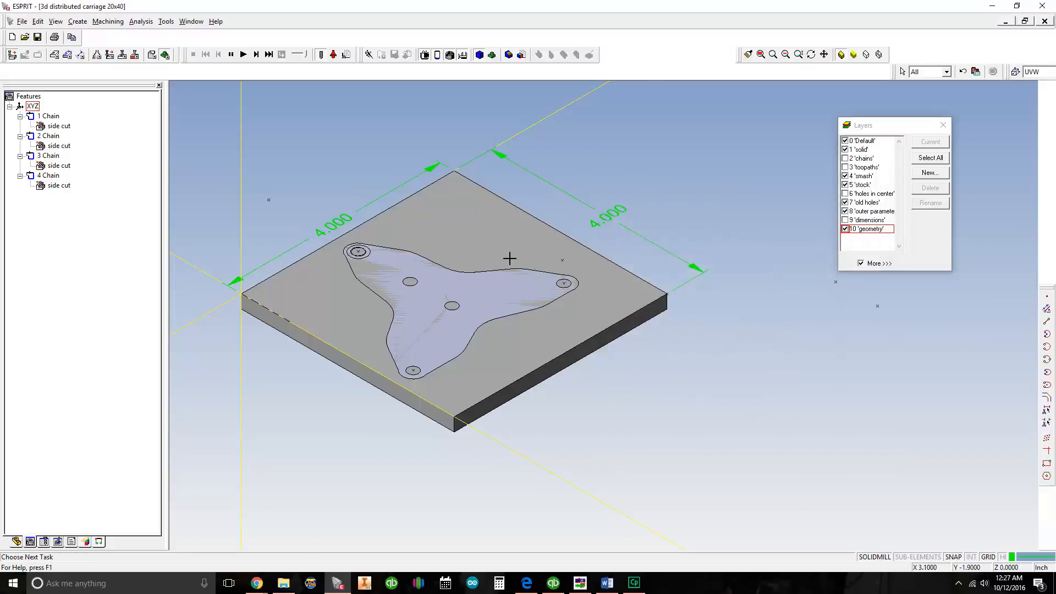
Run the machining simulation with the solid-based stock and stop it after the cuts
middle_drag(507, 258, 572, 247)
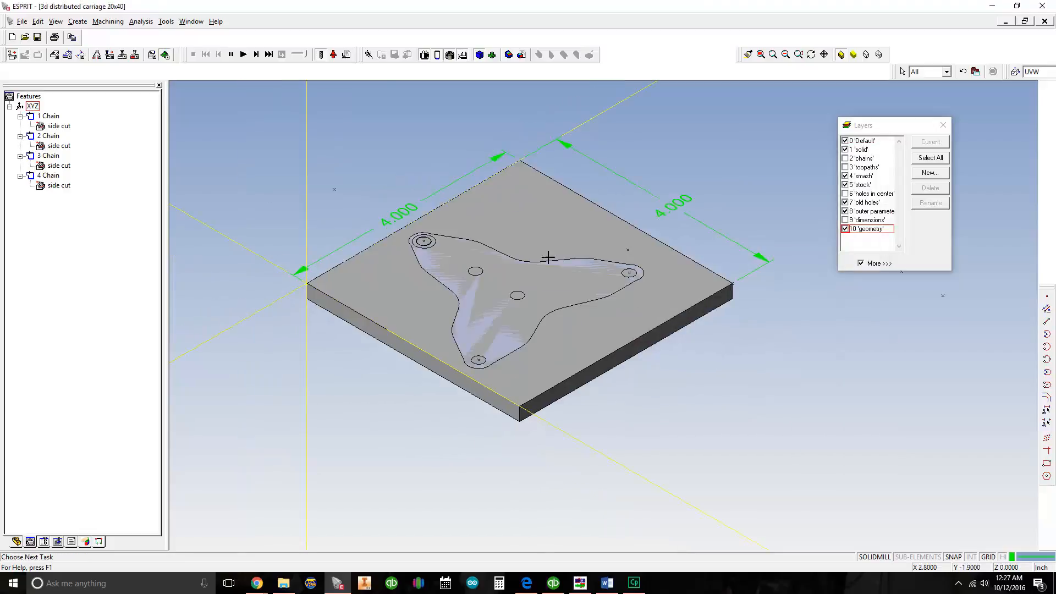
click(243, 54)
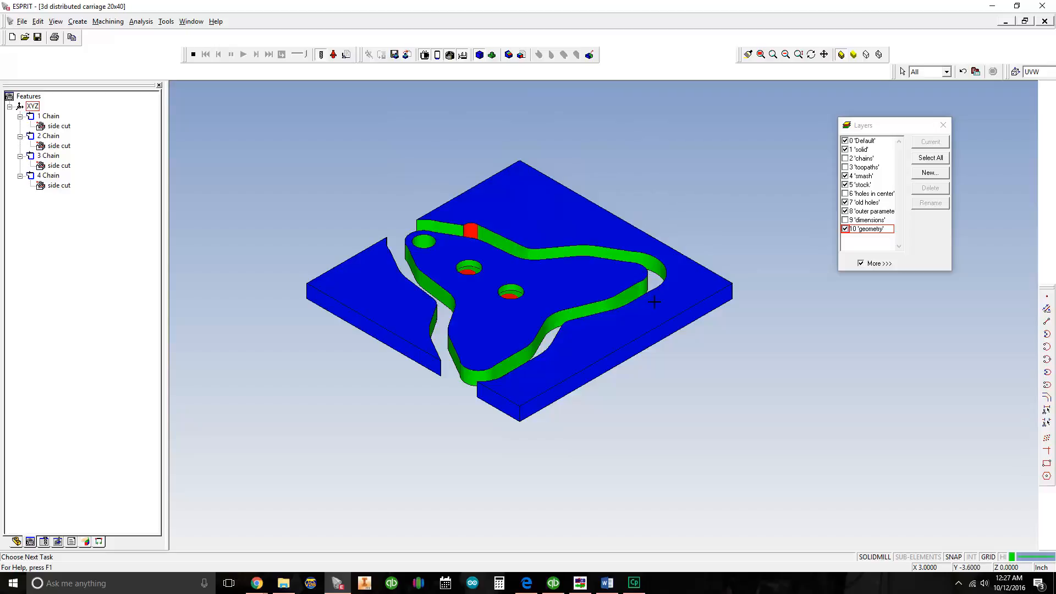
click(194, 55)
Delete the solid-based stock definition from the simulation parameters and accept the change
middle_drag(456, 219, 496, 242)
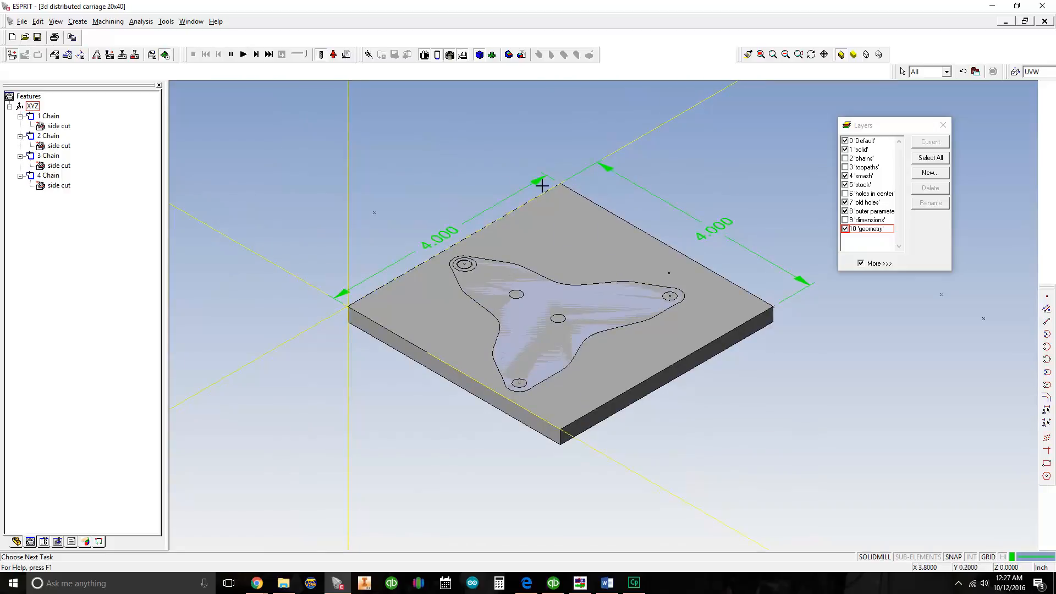
middle_drag(573, 240, 545, 242)
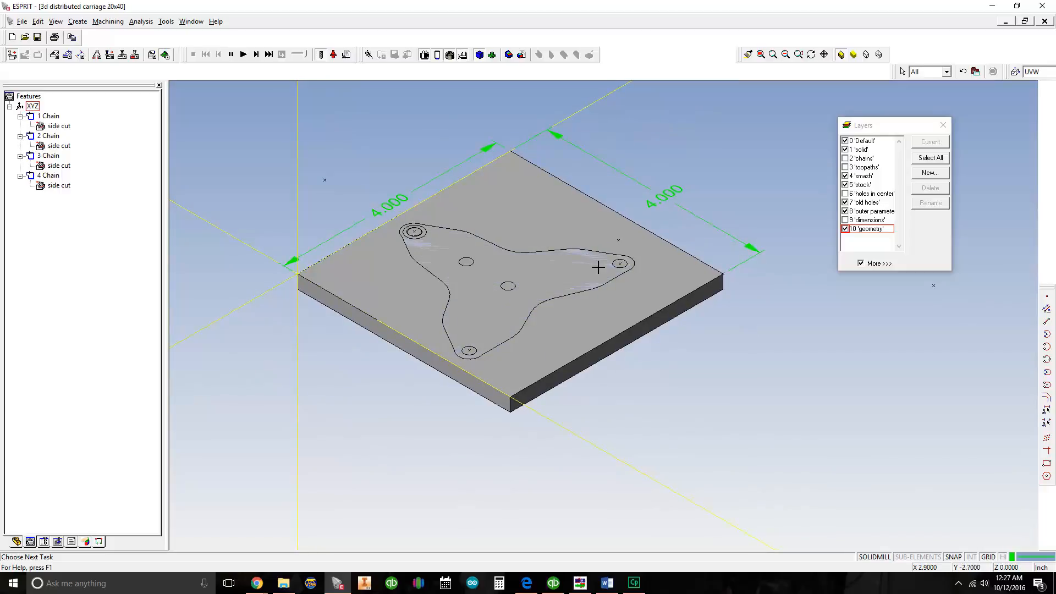
click(347, 56)
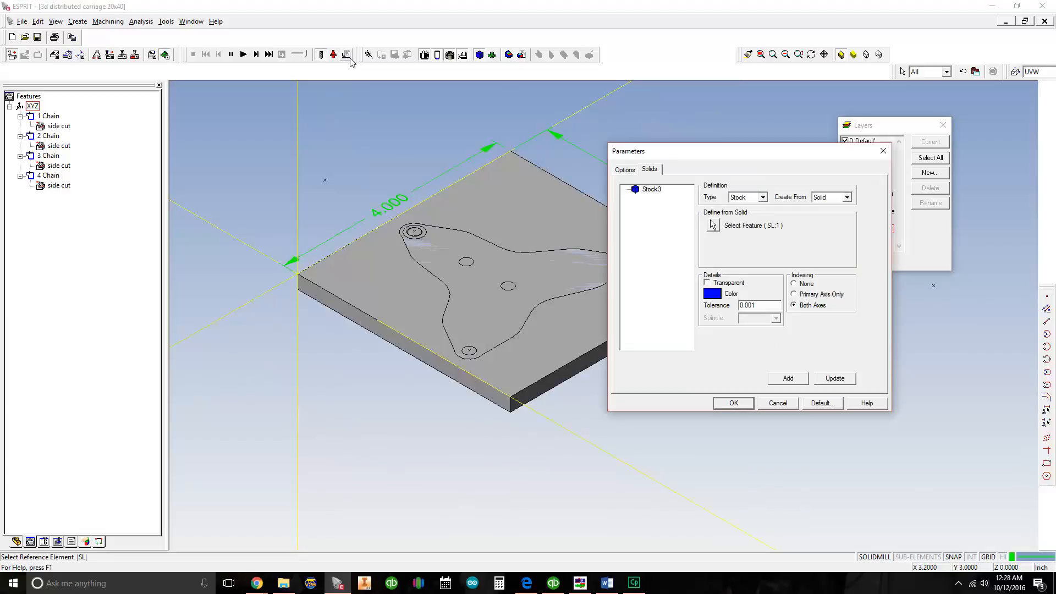
click(654, 192)
key(Delete)
click(736, 403)
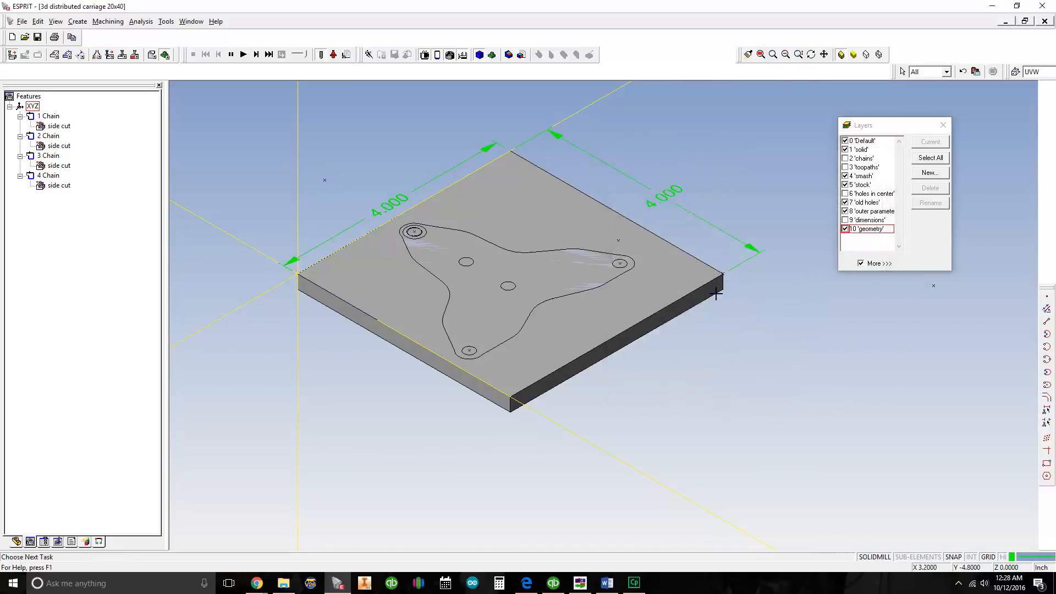
Run the simulation again with the stock definition removed and stop it
click(243, 55)
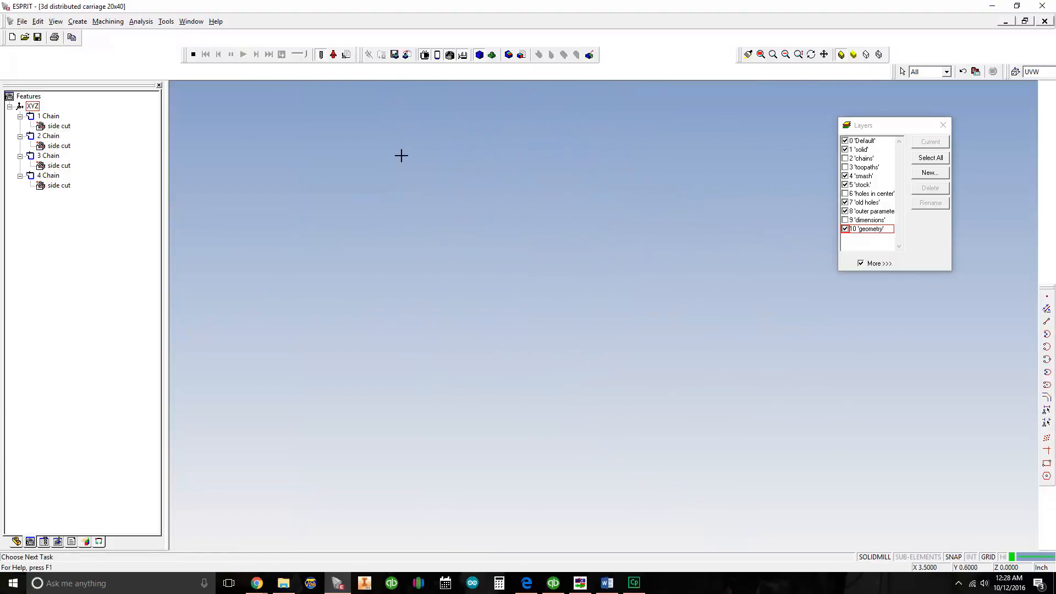
click(193, 56)
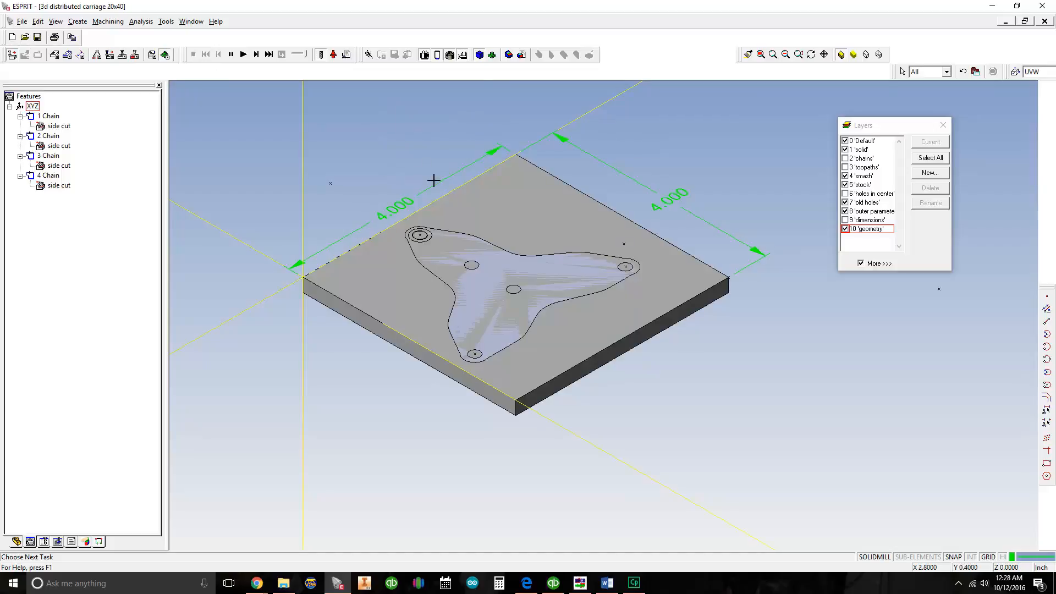
middle_drag(406, 197, 351, 217)
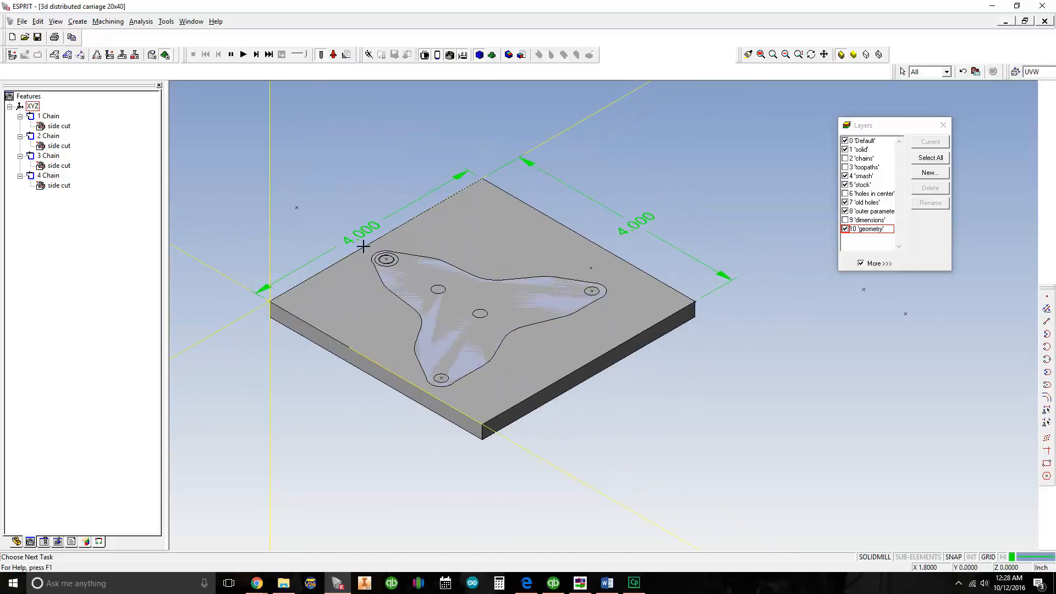
click(632, 220)
Reopen the simulation parameters and set the definition type to Stock, created from Block
click(347, 55)
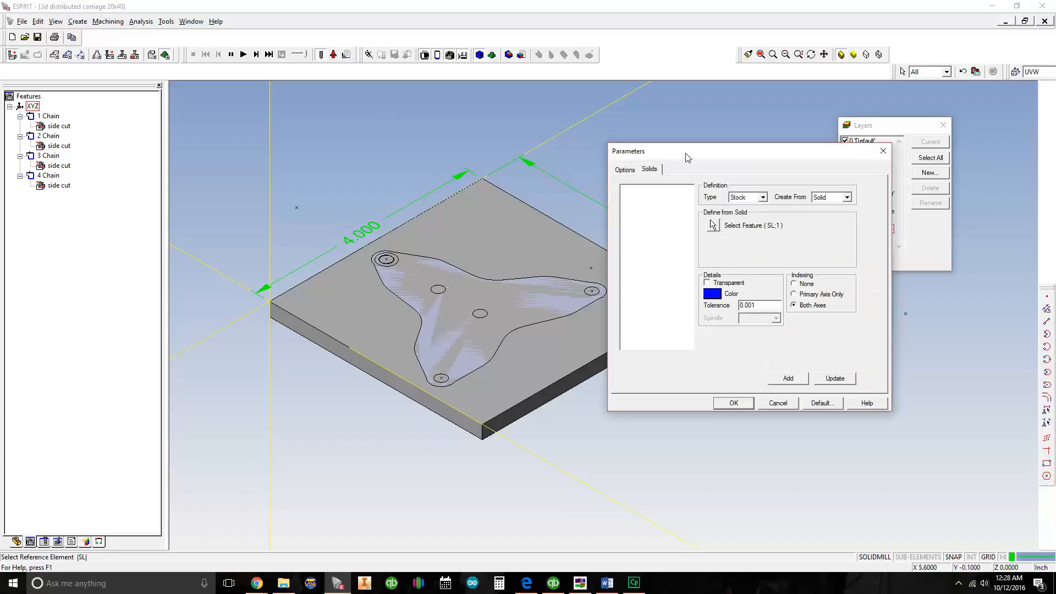
drag(683, 147, 514, 142)
click(570, 185)
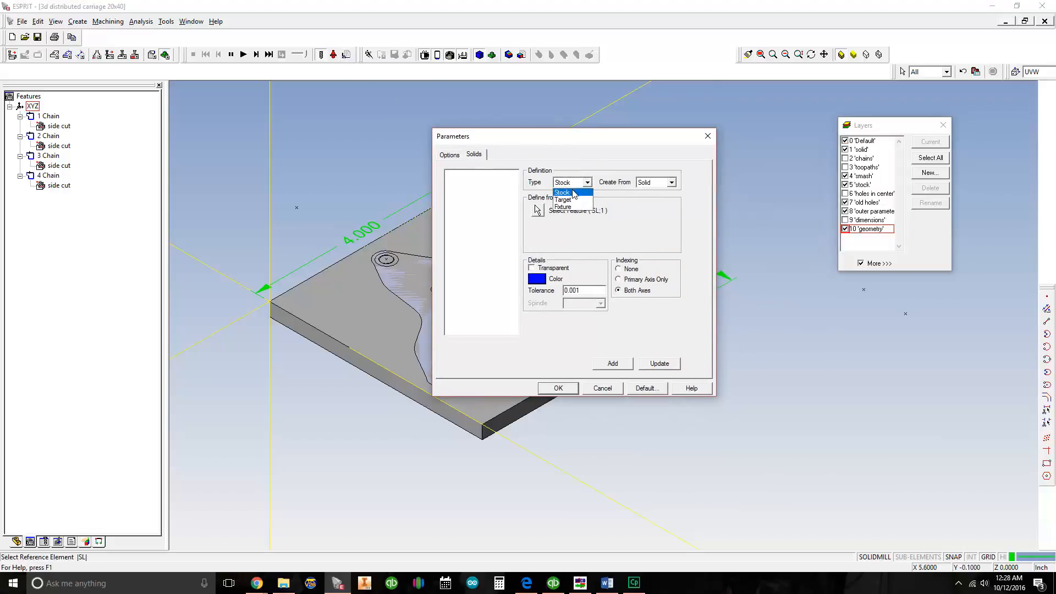
click(573, 193)
click(656, 183)
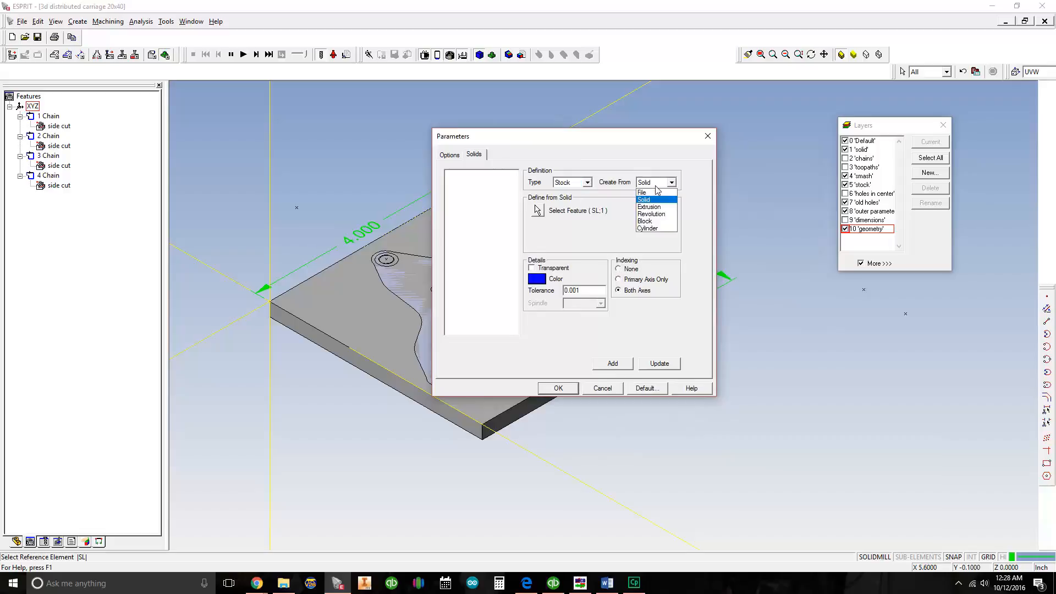
click(655, 221)
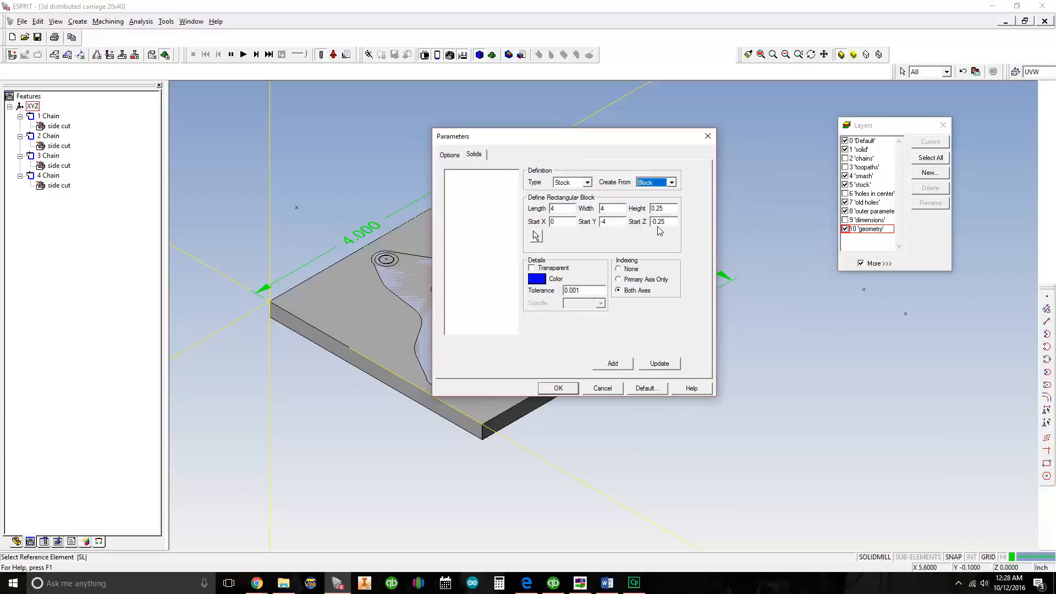
Set the stock block's Start Y and Start Z to 0, add the 4 × 4 × 0.25 inch block and accept the parameters
click(562, 210)
double_click(612, 210)
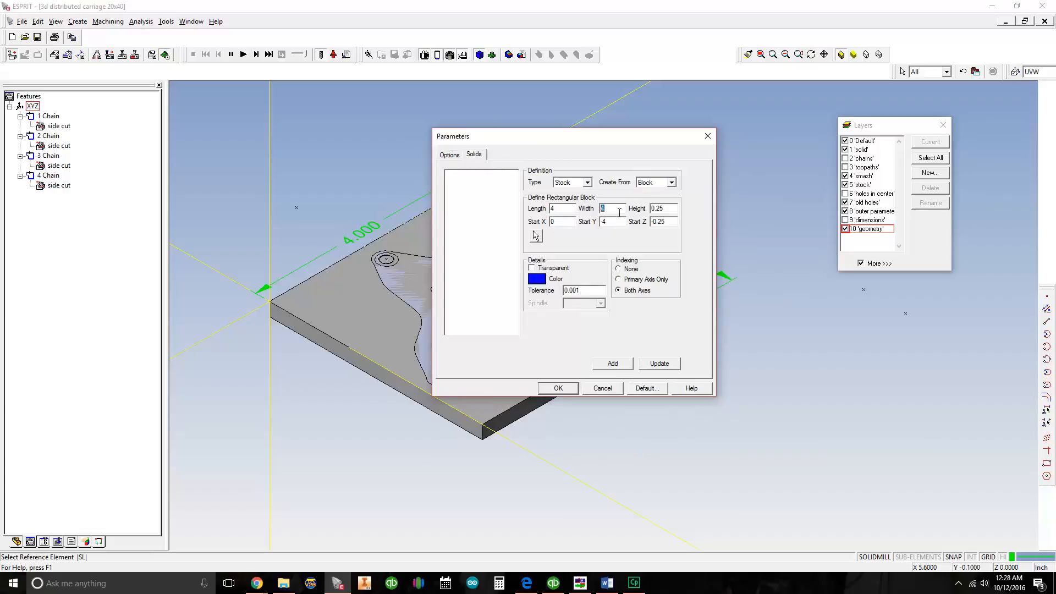
double_click(665, 211)
double_click(612, 221)
double_click(662, 222)
text(0)
click(623, 367)
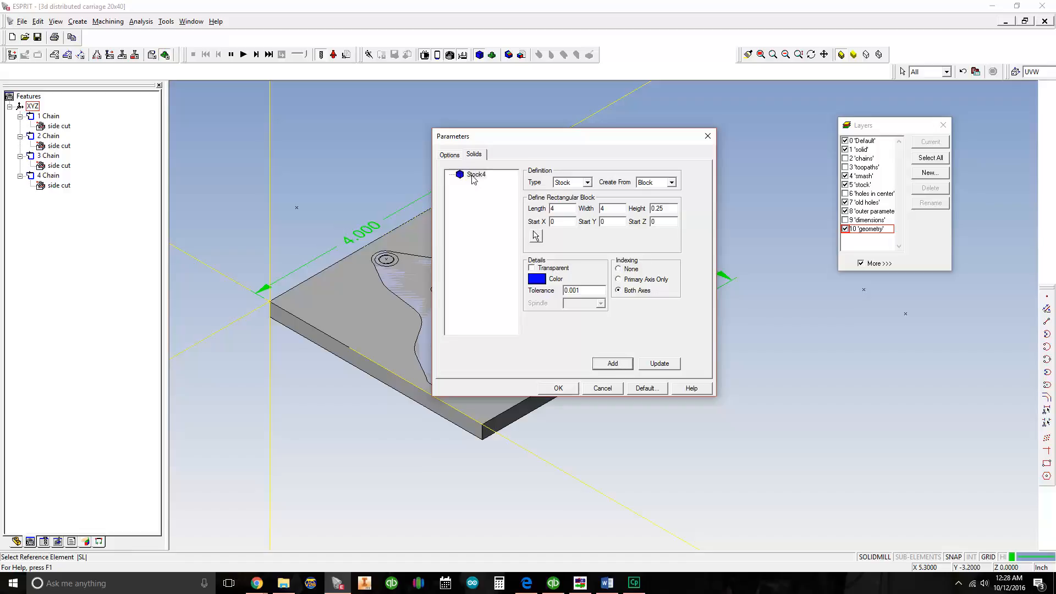
click(568, 389)
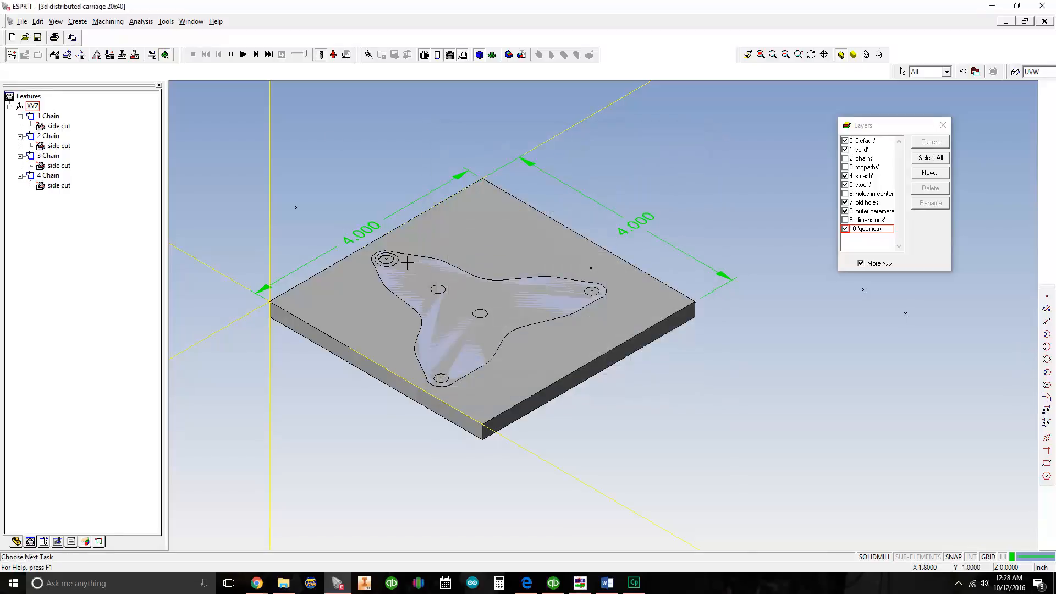
Run the simulation with the block stock, check the block's position against the toolpath and stop it
middle_drag(379, 141, 386, 192)
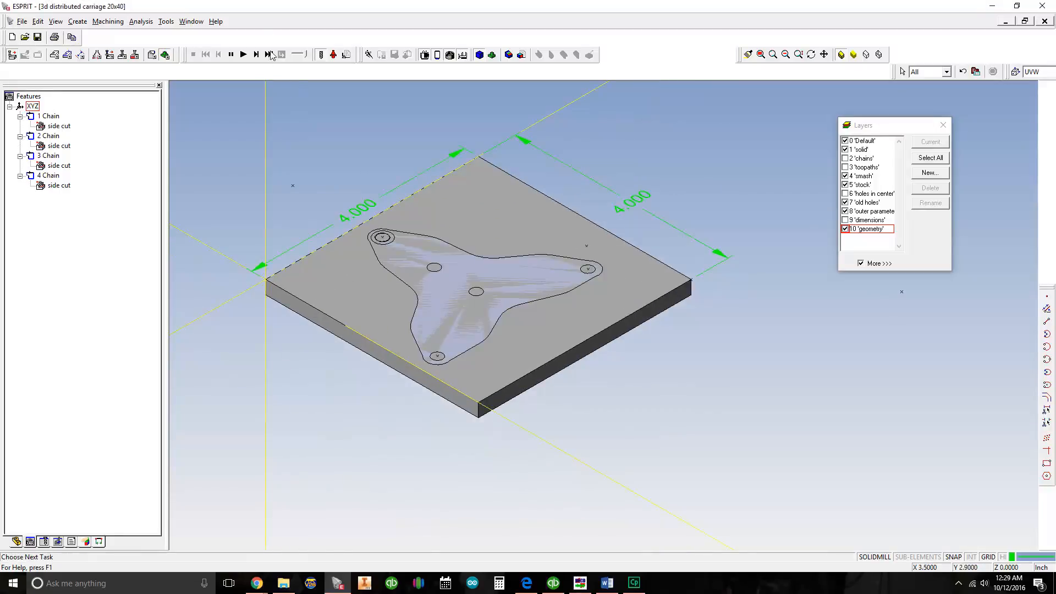
click(243, 54)
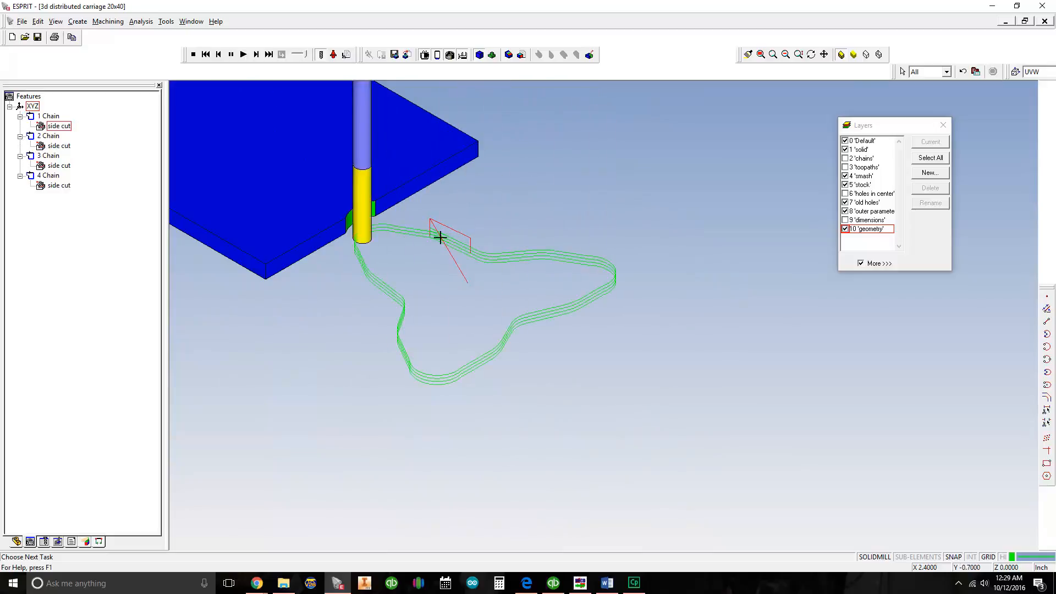
middle_drag(303, 112, 323, 122)
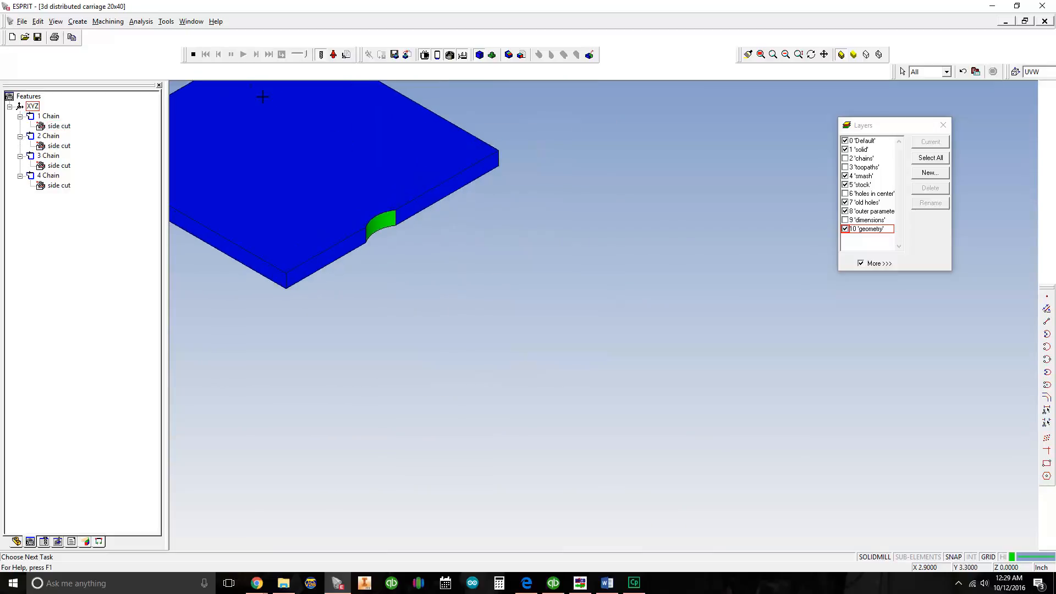
click(193, 54)
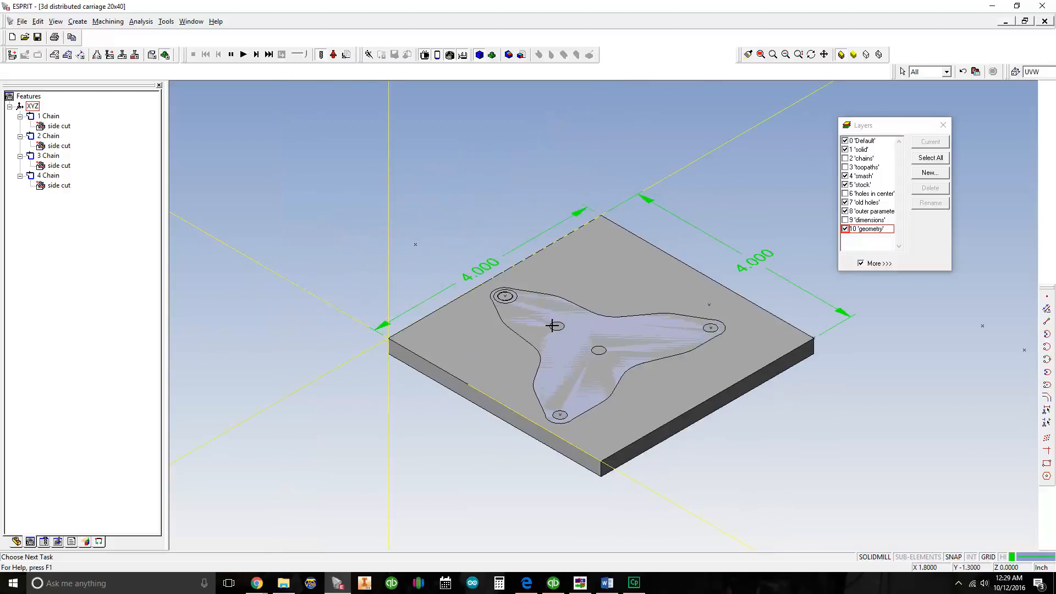
Reopen the simulation parameters, set the existing stock block's Start Y to -4, update the stock and accept the parameters
middle_drag(566, 282, 488, 275)
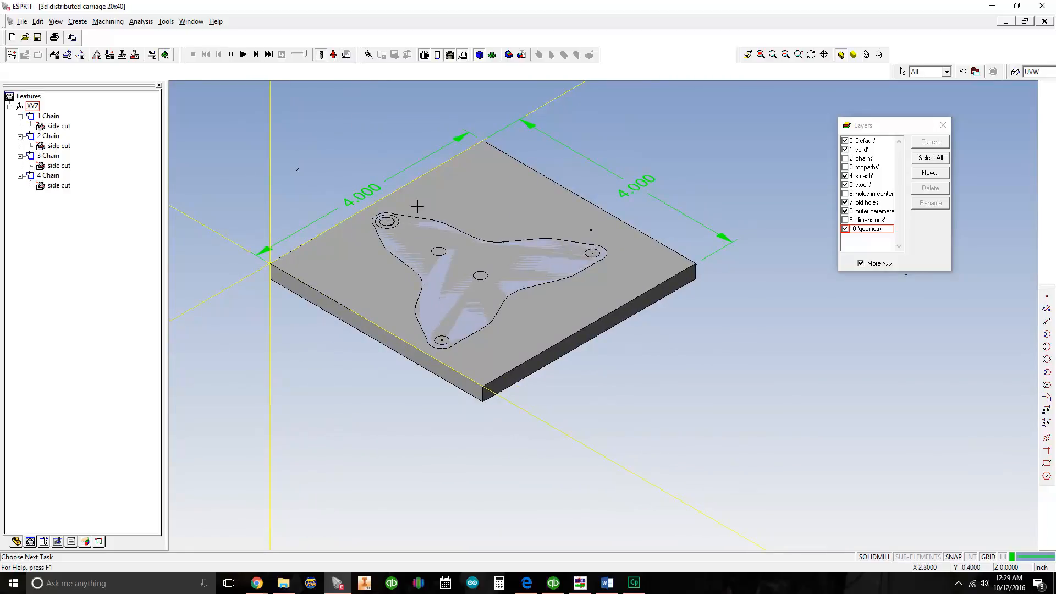
click(347, 55)
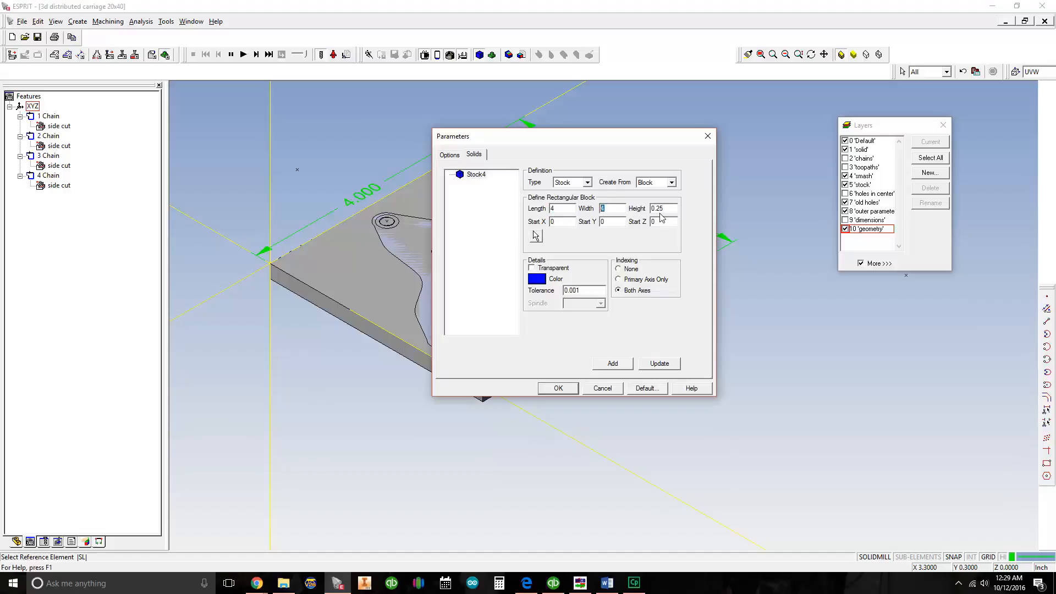
key(Tab)
drag(555, 142, 502, 150)
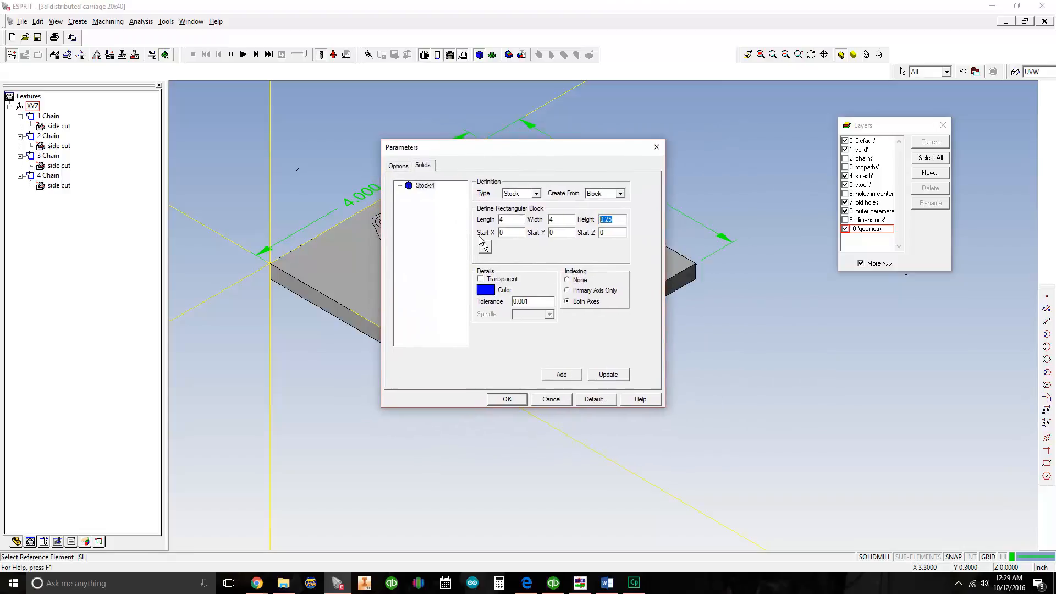
middle_drag(370, 244, 344, 245)
drag(467, 154, 620, 135)
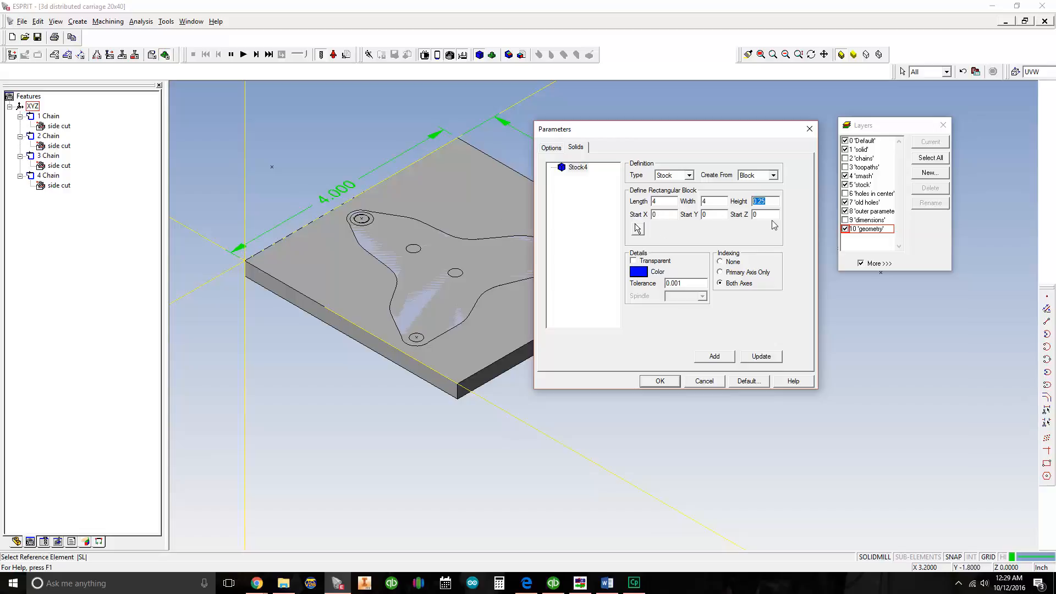
scroll(259, 223, down, 1)
middle_drag(258, 220, 290, 184)
middle_drag(352, 267, 330, 278)
click(707, 216)
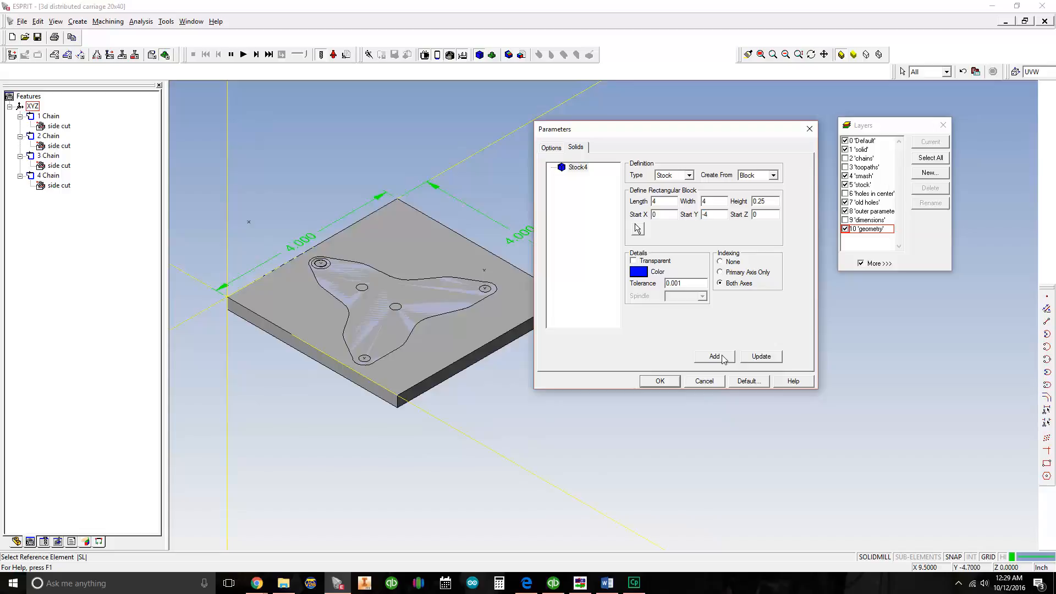
click(576, 167)
click(761, 356)
click(659, 381)
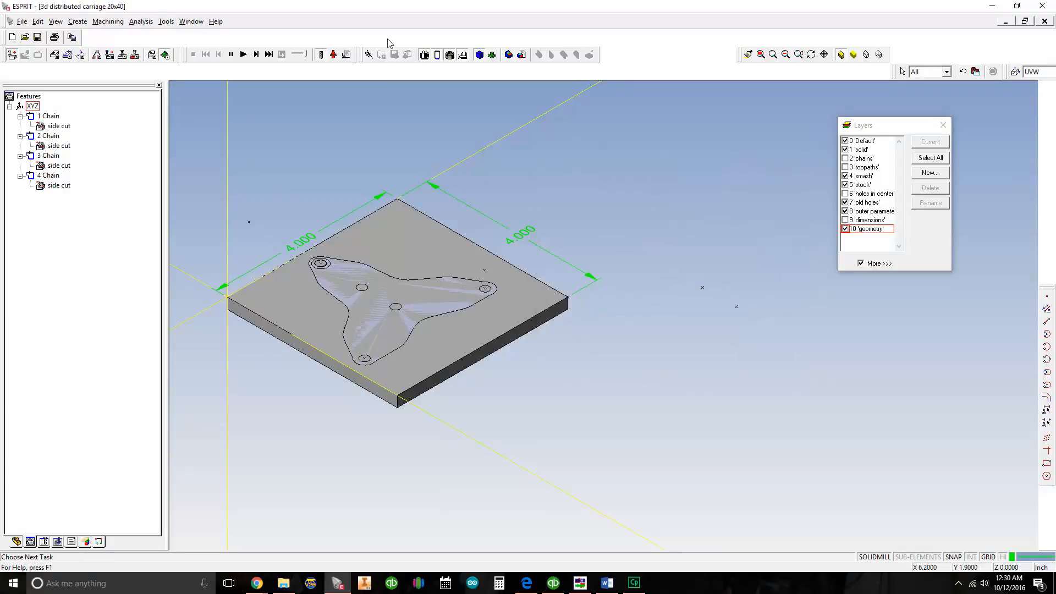
Run the simulation with the stock block shifted in Y, check the cuts against the block and stop it
click(244, 54)
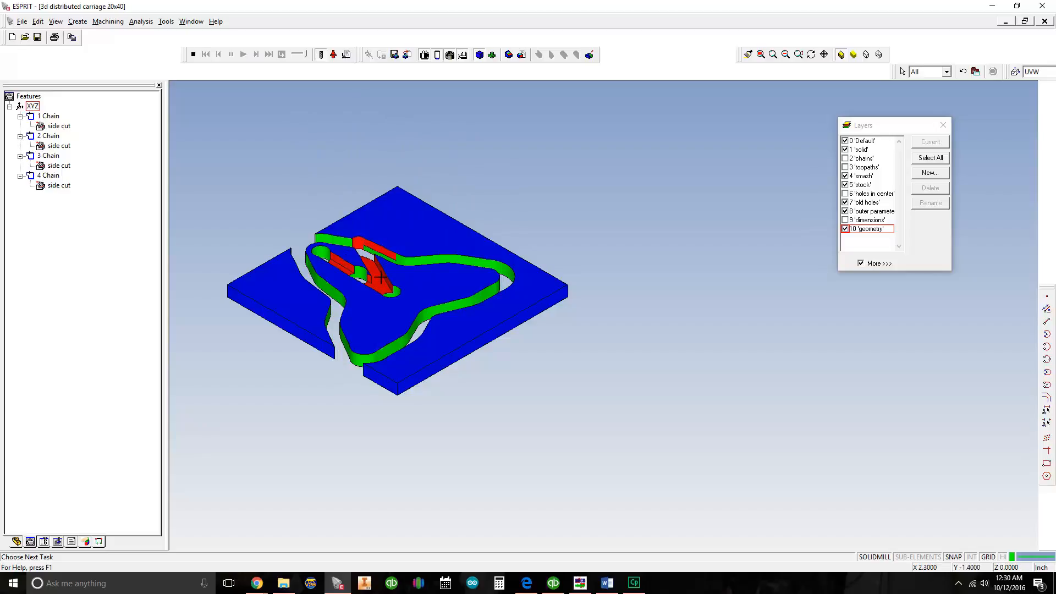
middle_drag(392, 281, 466, 270)
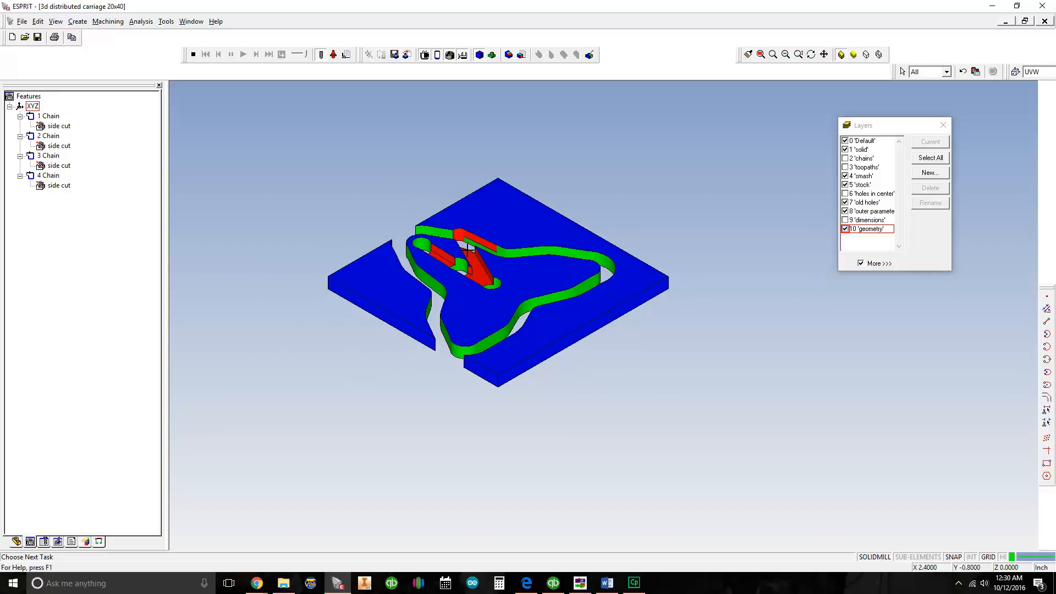
middle_drag(514, 256, 525, 240)
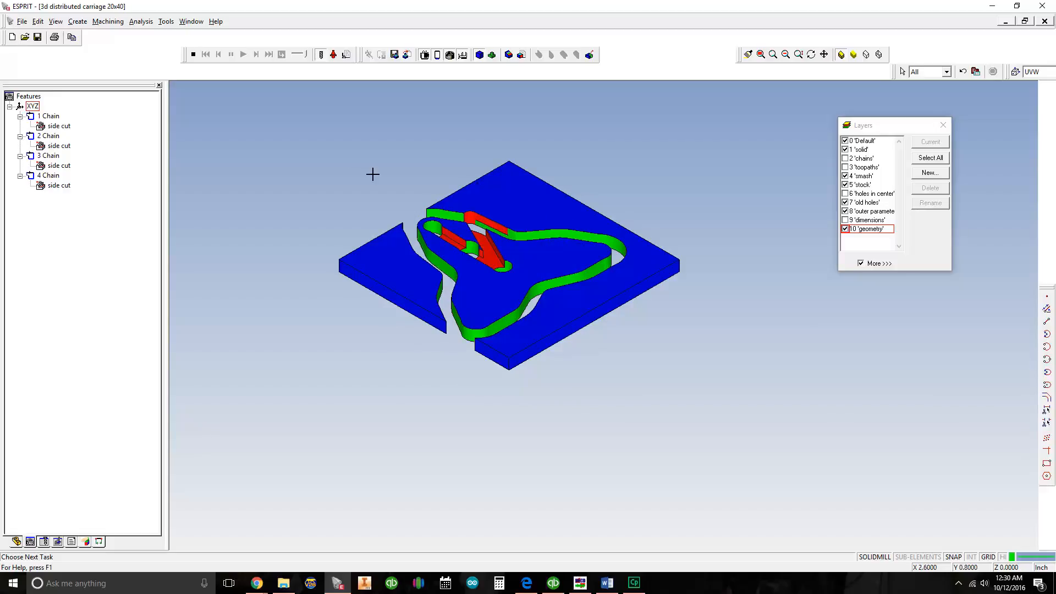
click(195, 58)
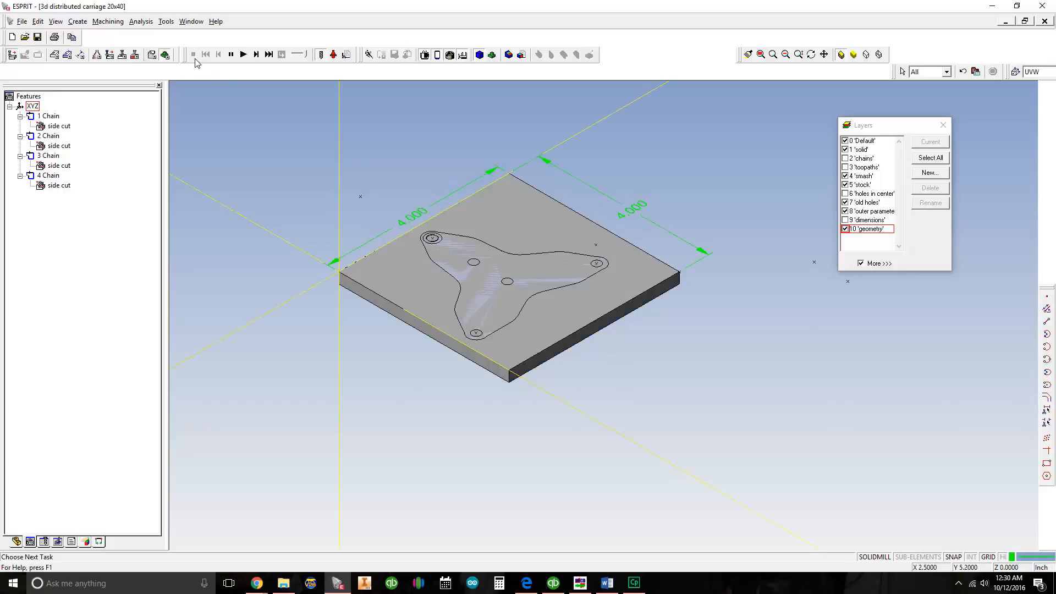
Reopen the simulation parameters, set the stock block's Start Z to -.25, update the stock and accept the parameters
middle_drag(518, 208, 488, 202)
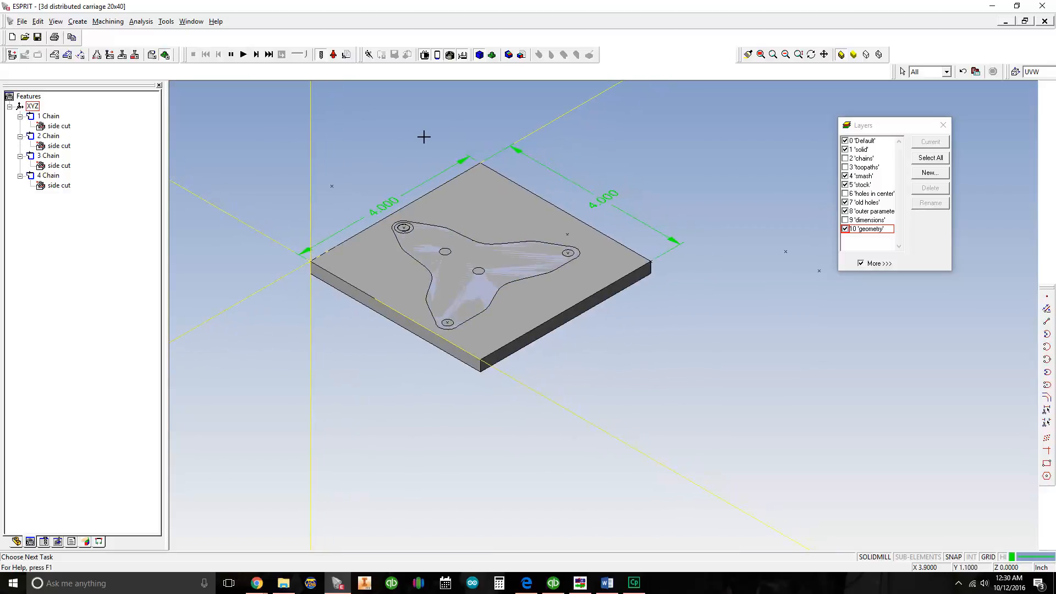
click(346, 55)
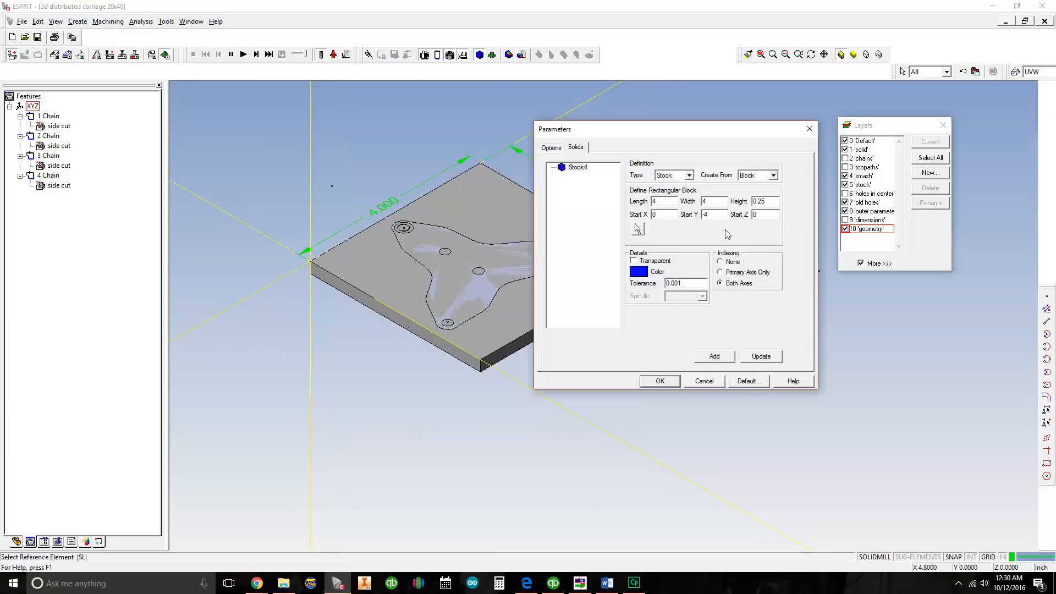
drag(765, 202, 743, 210)
click(760, 215)
middle_drag(406, 248, 372, 266)
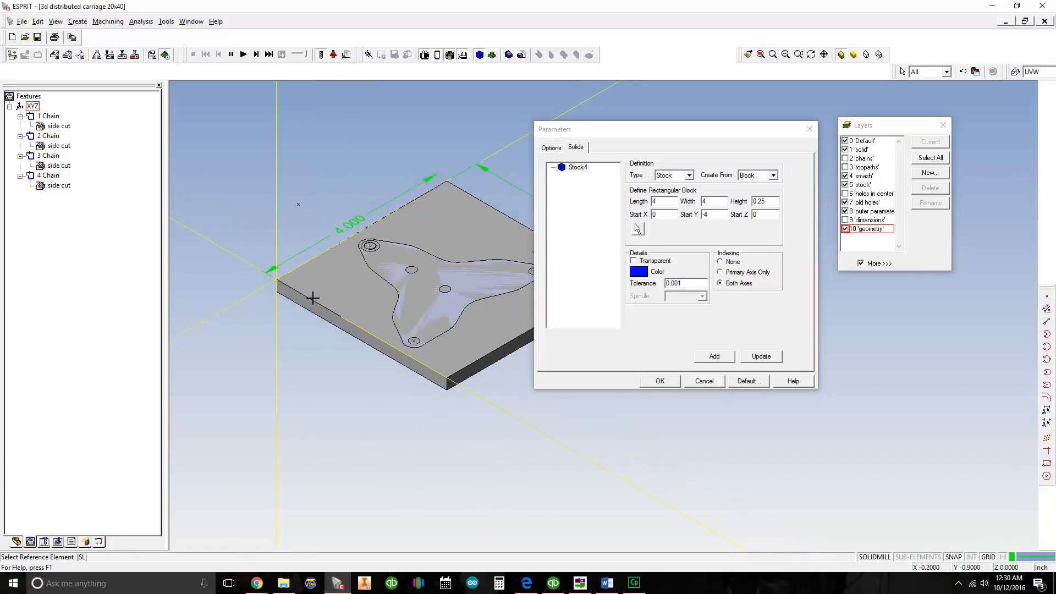
middle_drag(295, 278, 292, 243)
scroll(304, 242, down, 2)
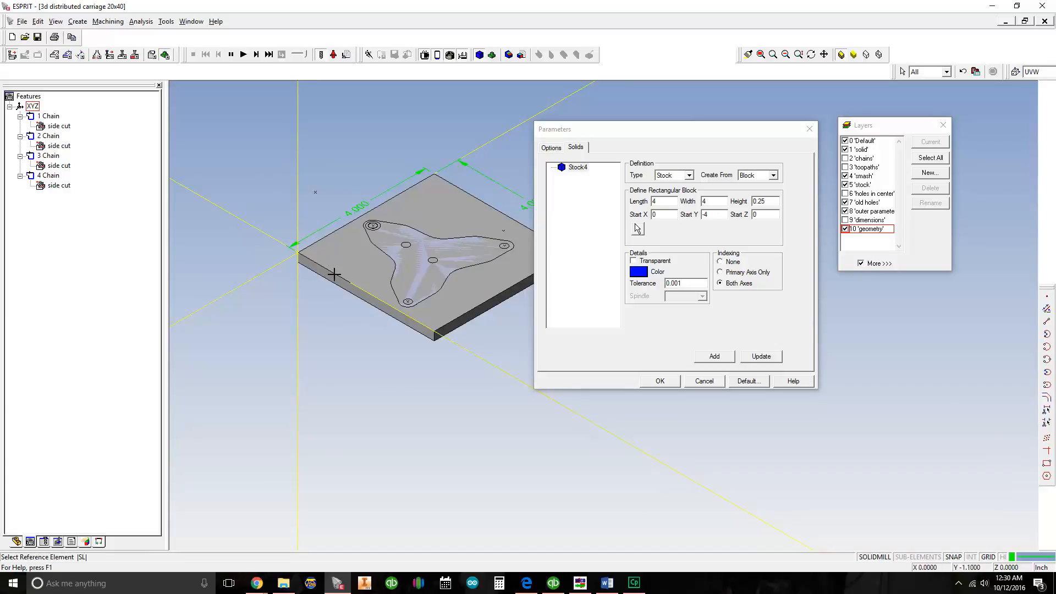
middle_drag(396, 294, 400, 303)
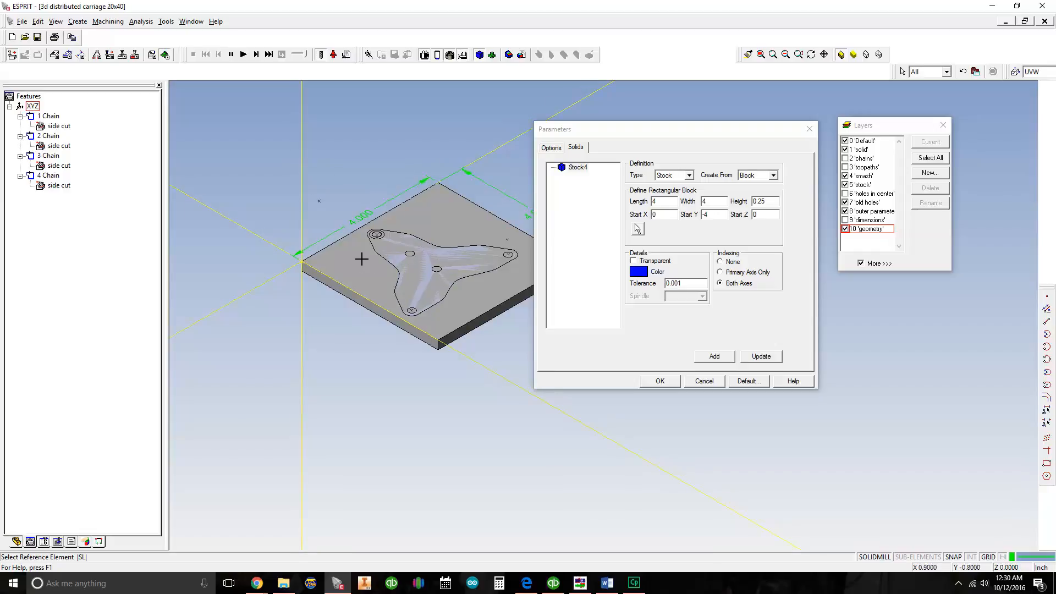
click(578, 168)
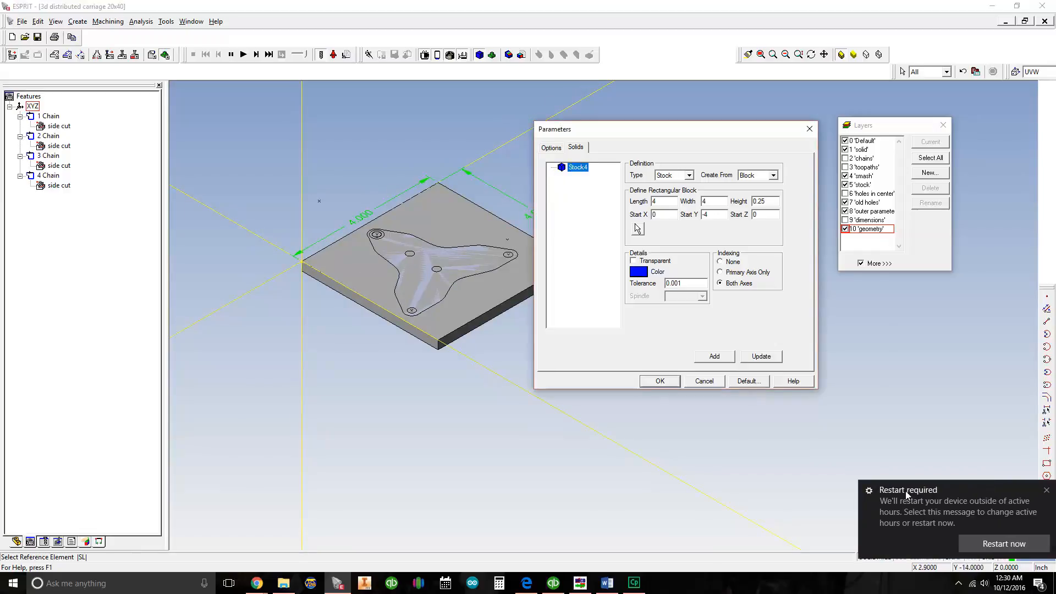
click(1049, 493)
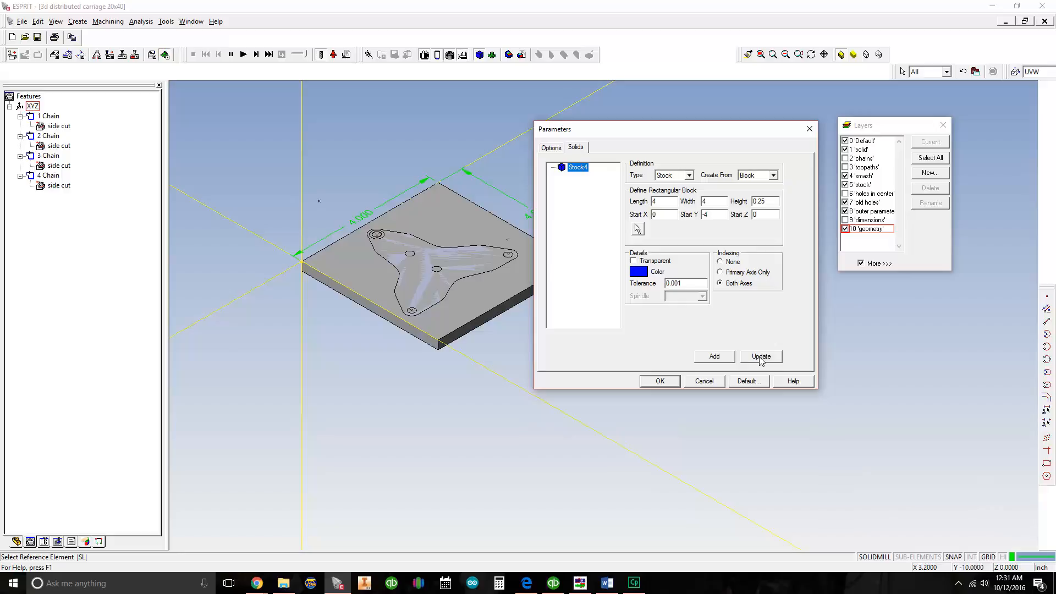
double_click(773, 213)
click(578, 167)
click(762, 358)
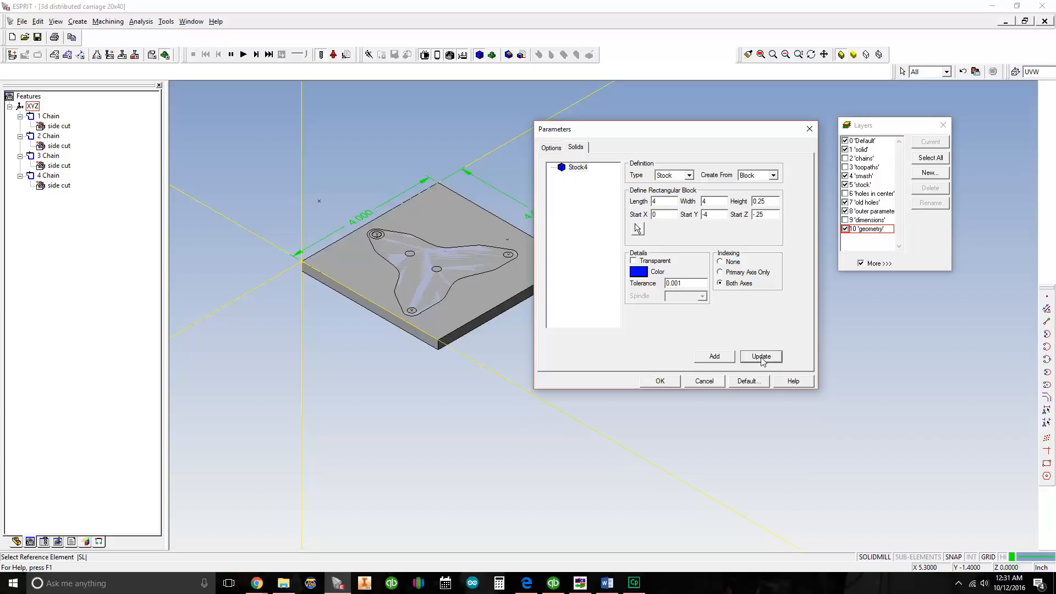
click(663, 382)
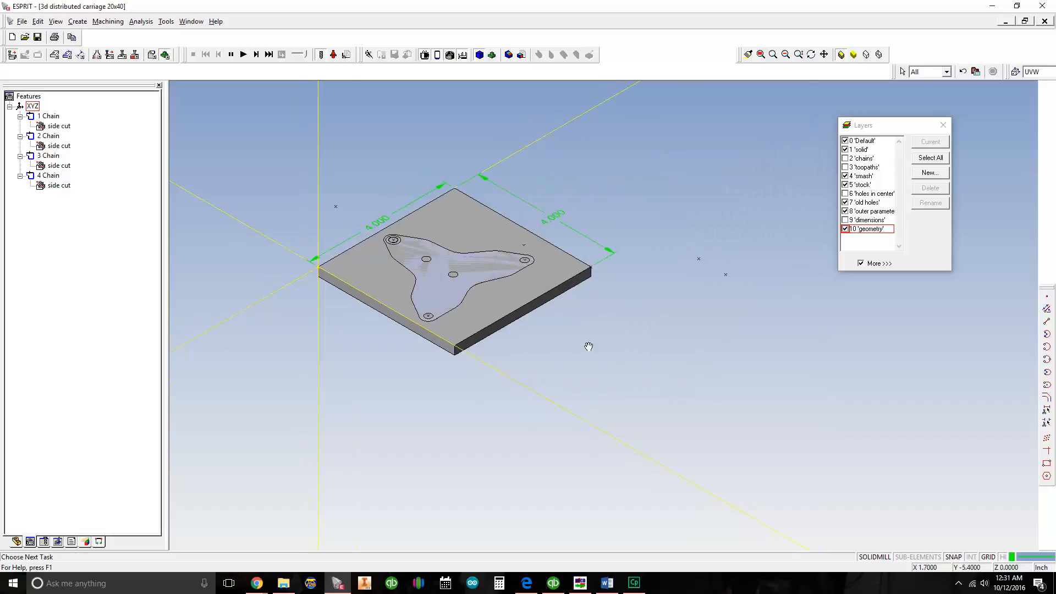
Run the simulation with the block lowered in Z, inspect the two center holes and the outer profile cut up close, and stop it
click(242, 54)
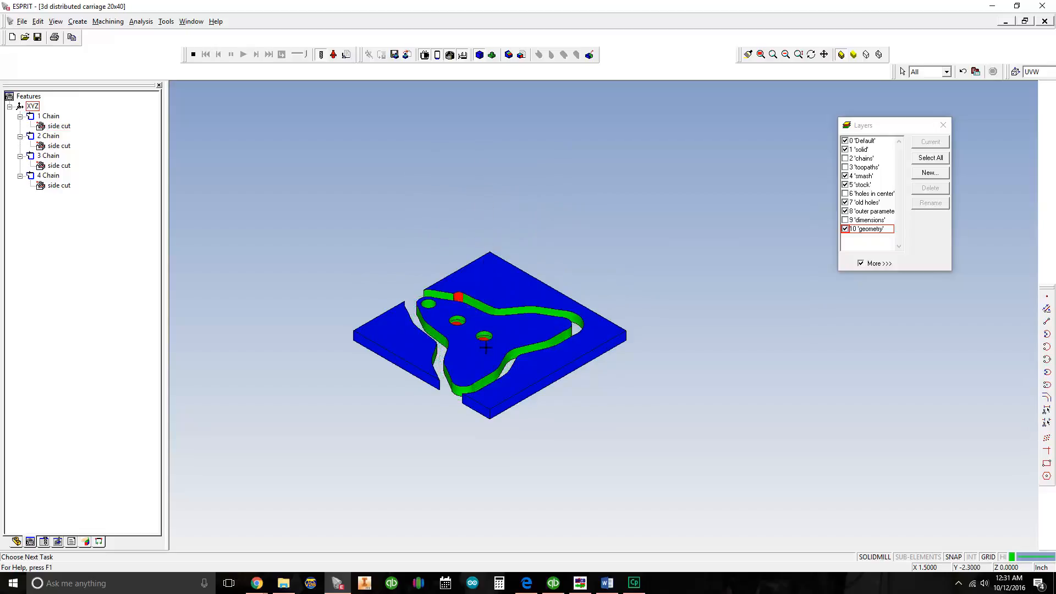
middle_drag(474, 351, 499, 358)
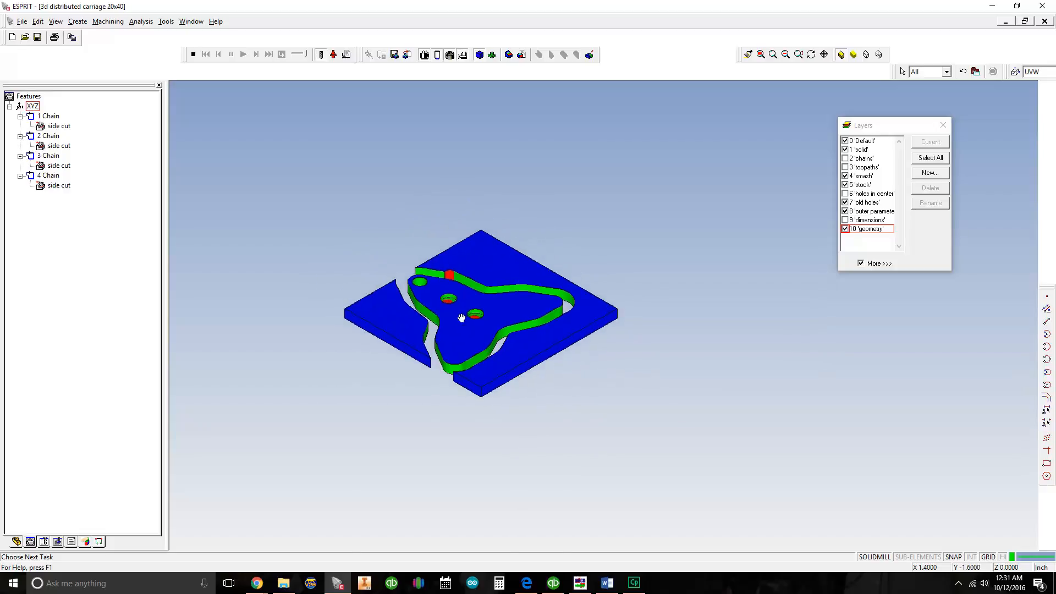
middle_drag(446, 312, 485, 327)
scroll(498, 339, up, 5)
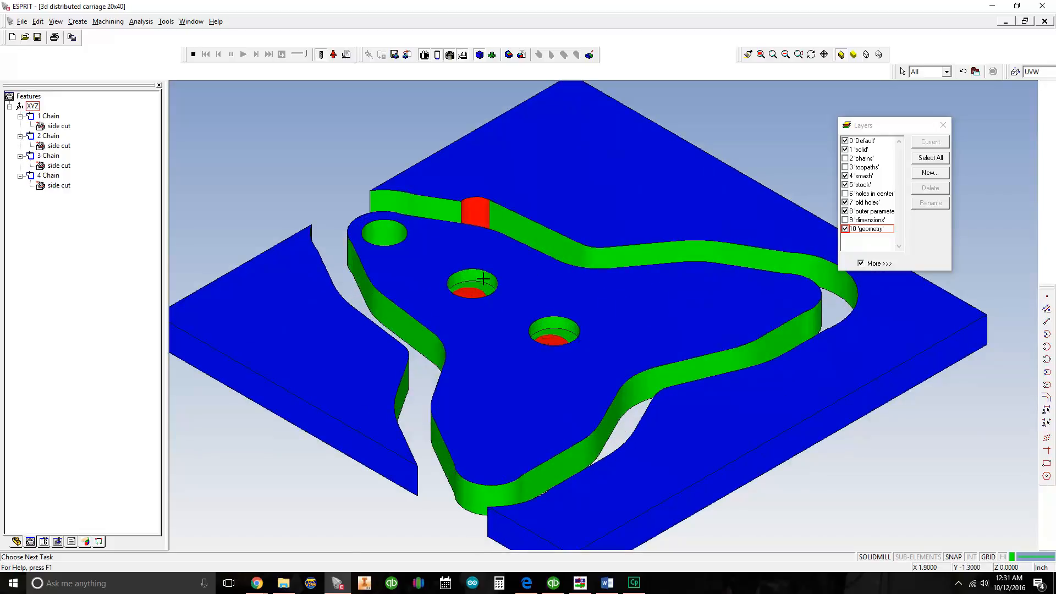
middle_drag(504, 254, 501, 285)
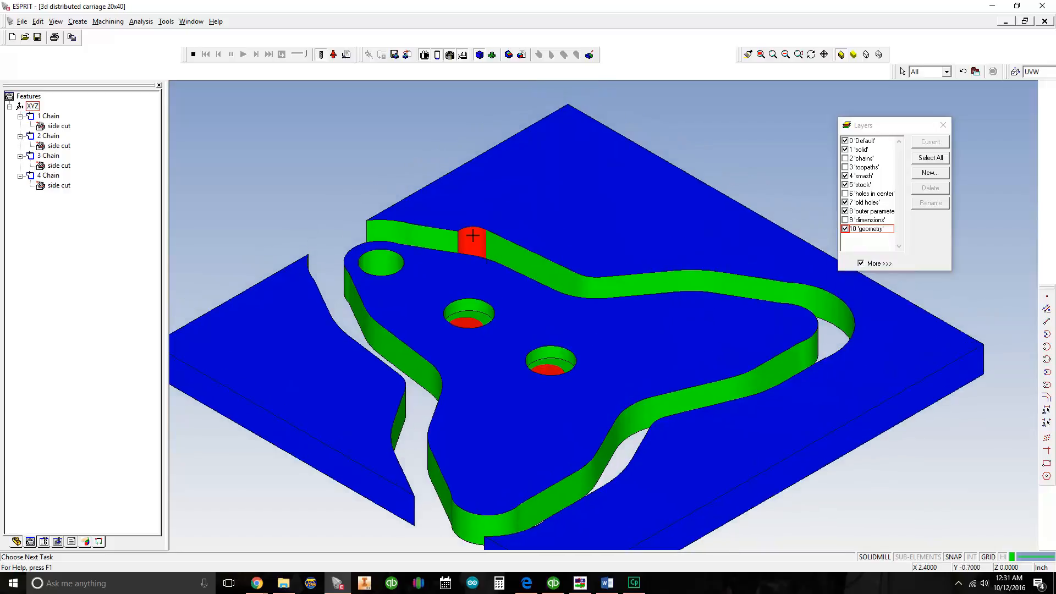
middle_drag(473, 240, 452, 218)
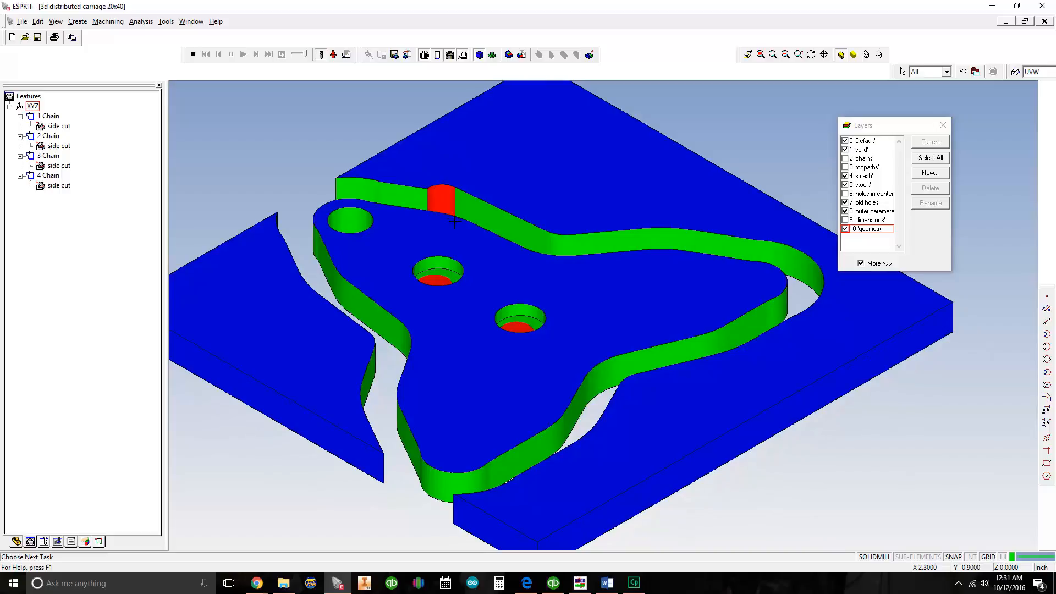
scroll(504, 220, down, 5)
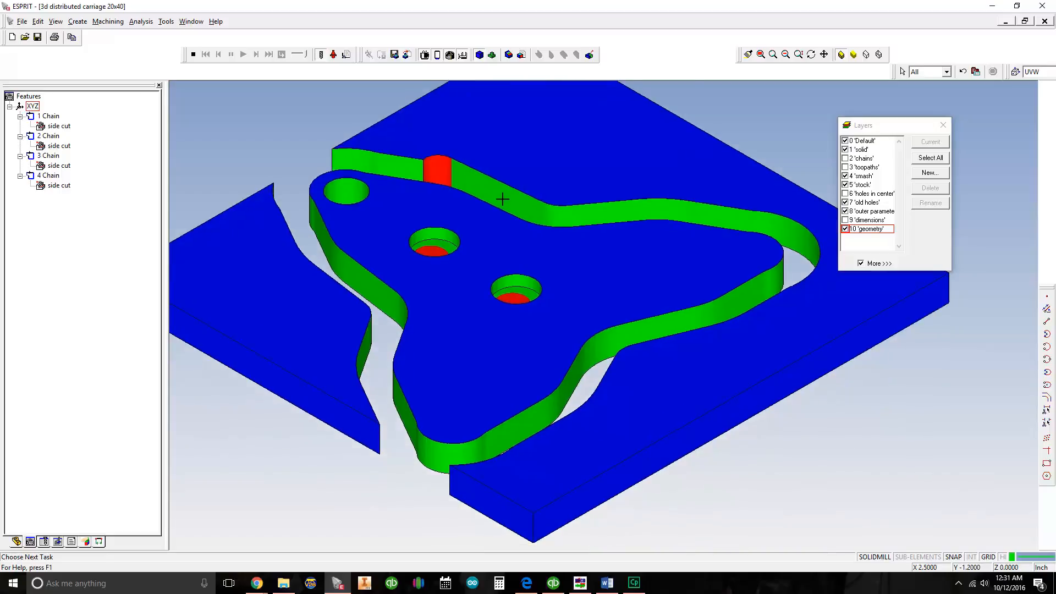
middle_drag(510, 230, 504, 254)
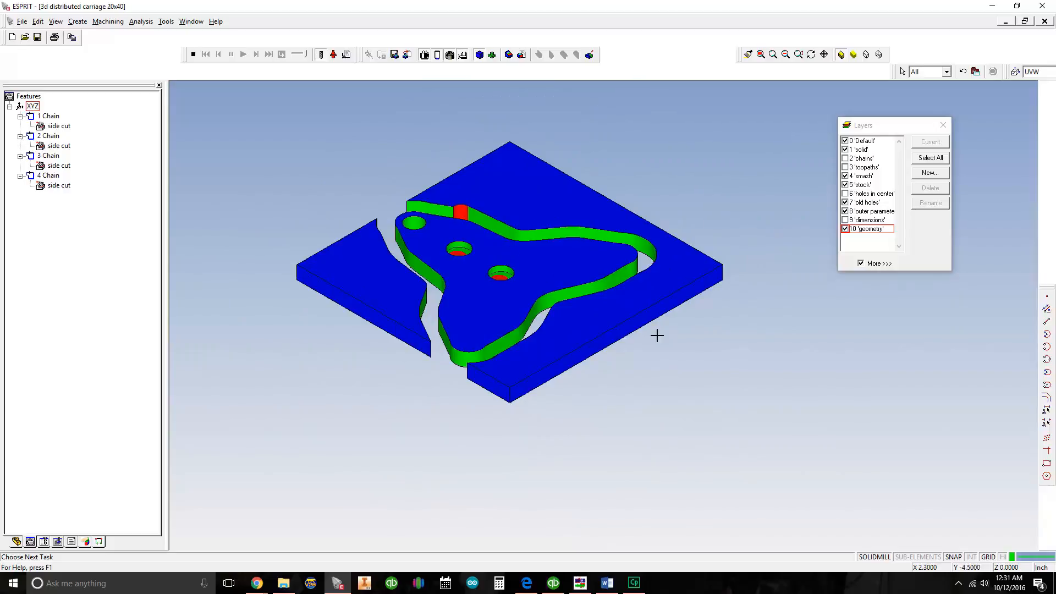
middle_drag(462, 231, 435, 245)
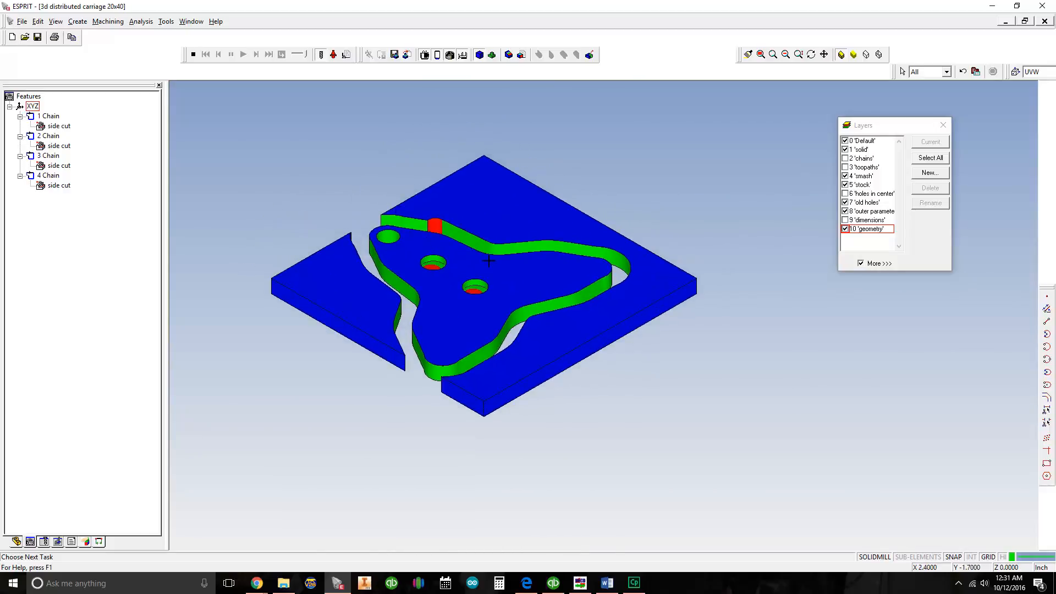
middle_drag(439, 225, 488, 211)
middle_drag(551, 217, 468, 214)
click(193, 54)
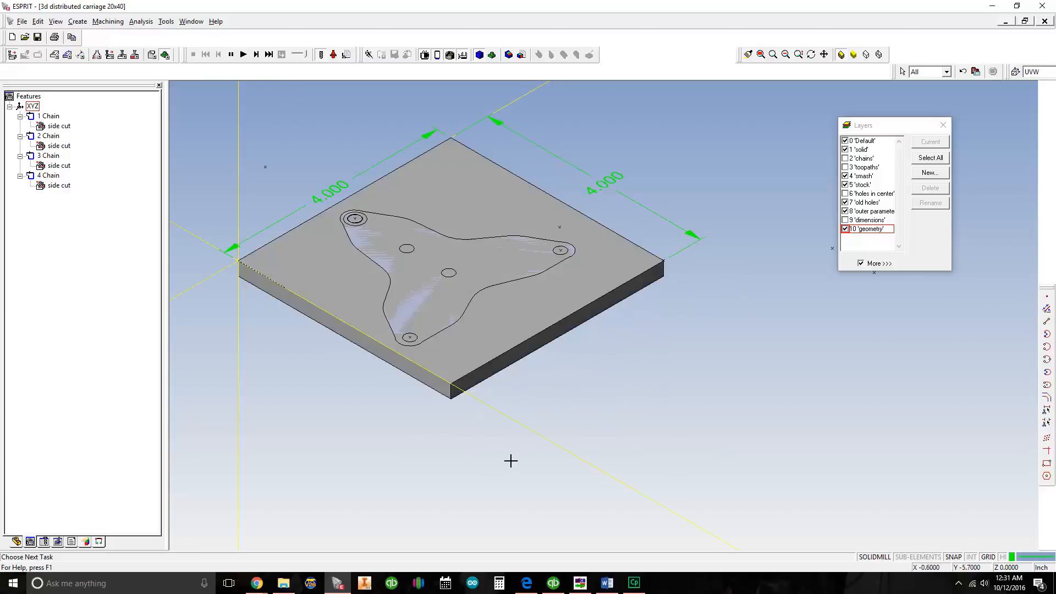